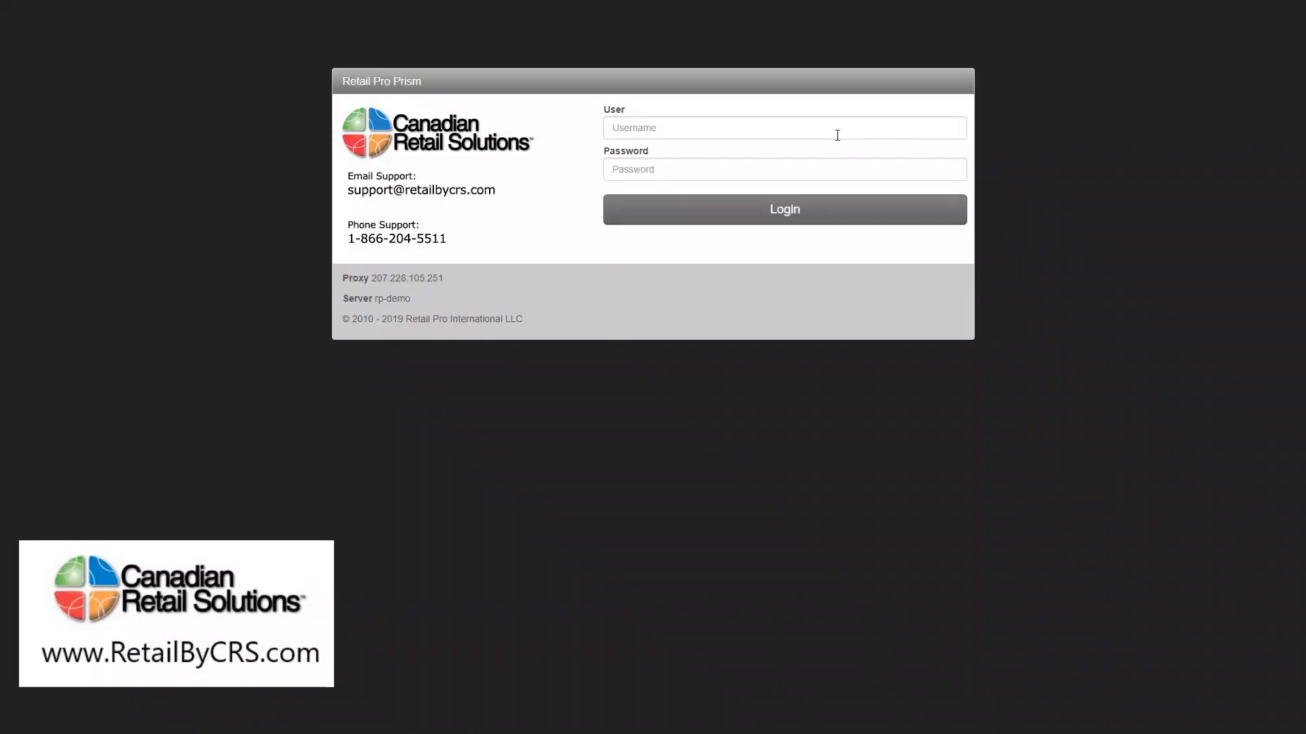
Log in using the saved username and account password
left_click(760, 133)
left_click(712, 153)
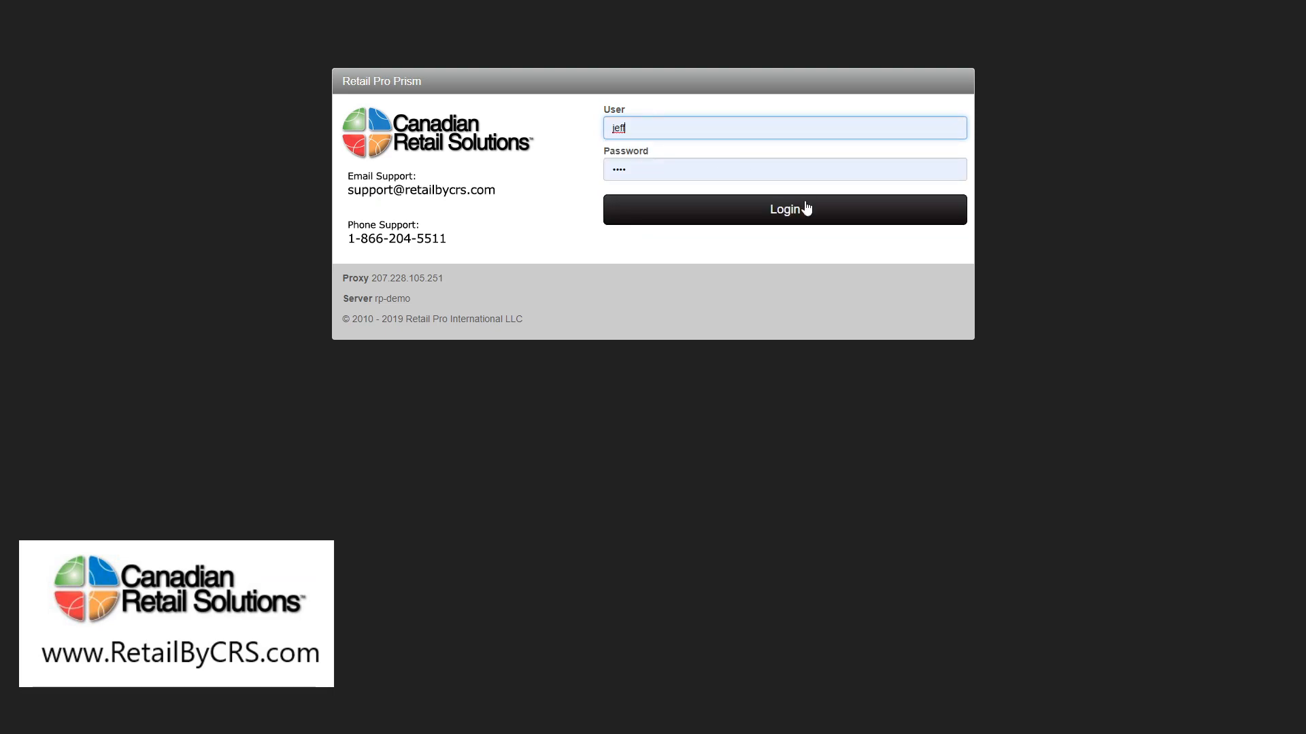
left_click(806, 207)
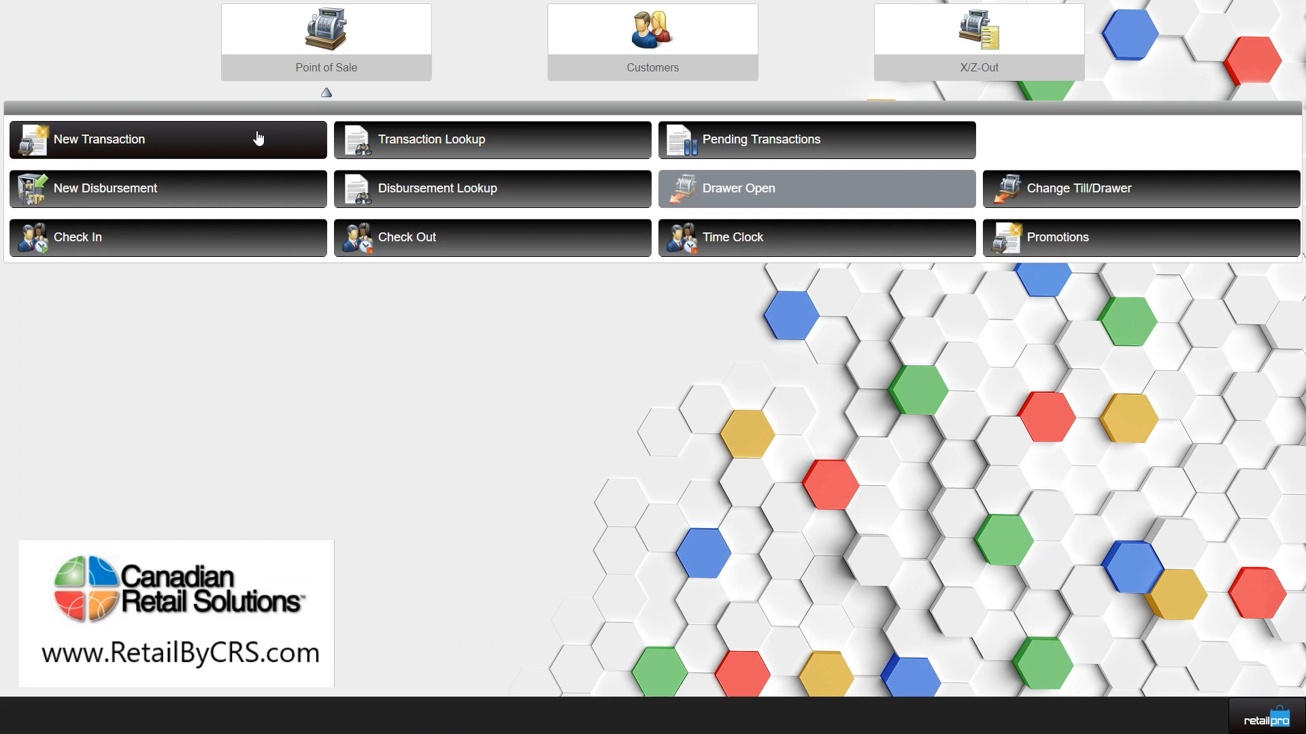
Start a new point-of-sale transaction and open the receipt search for a return
left_click(189, 149)
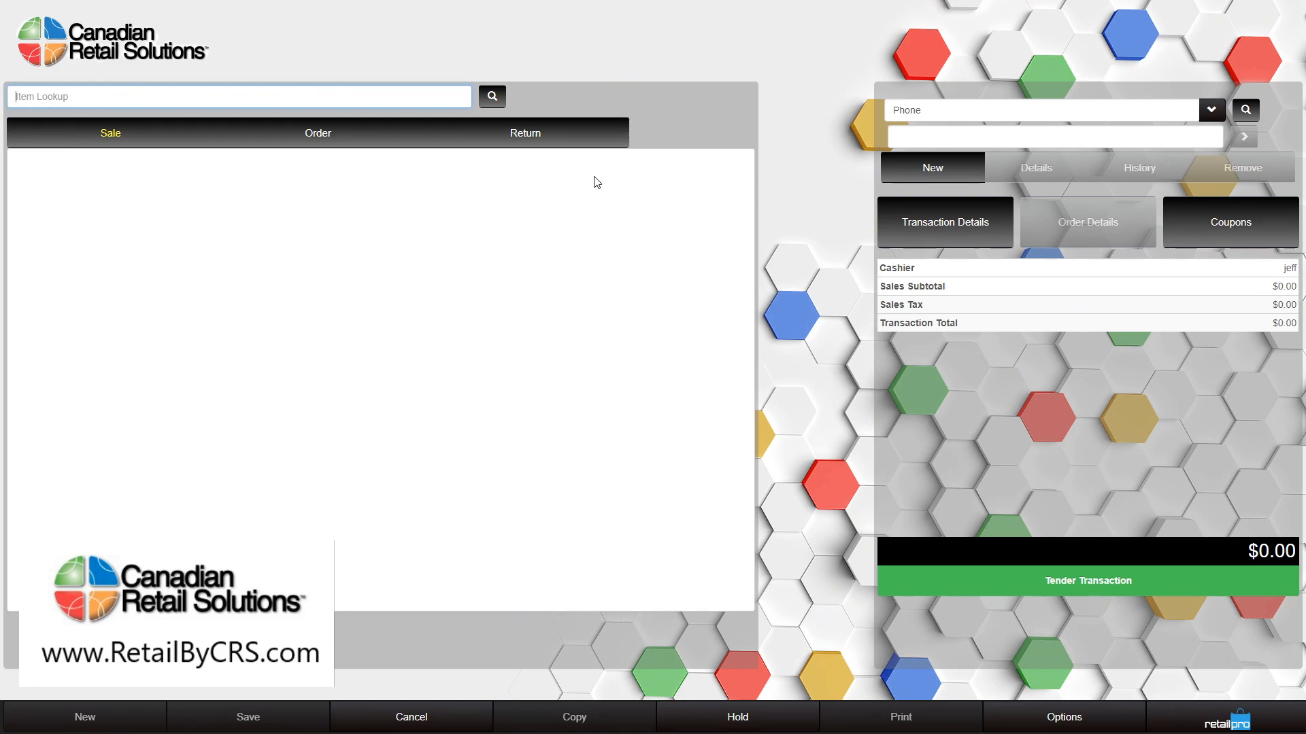
left_click(564, 143)
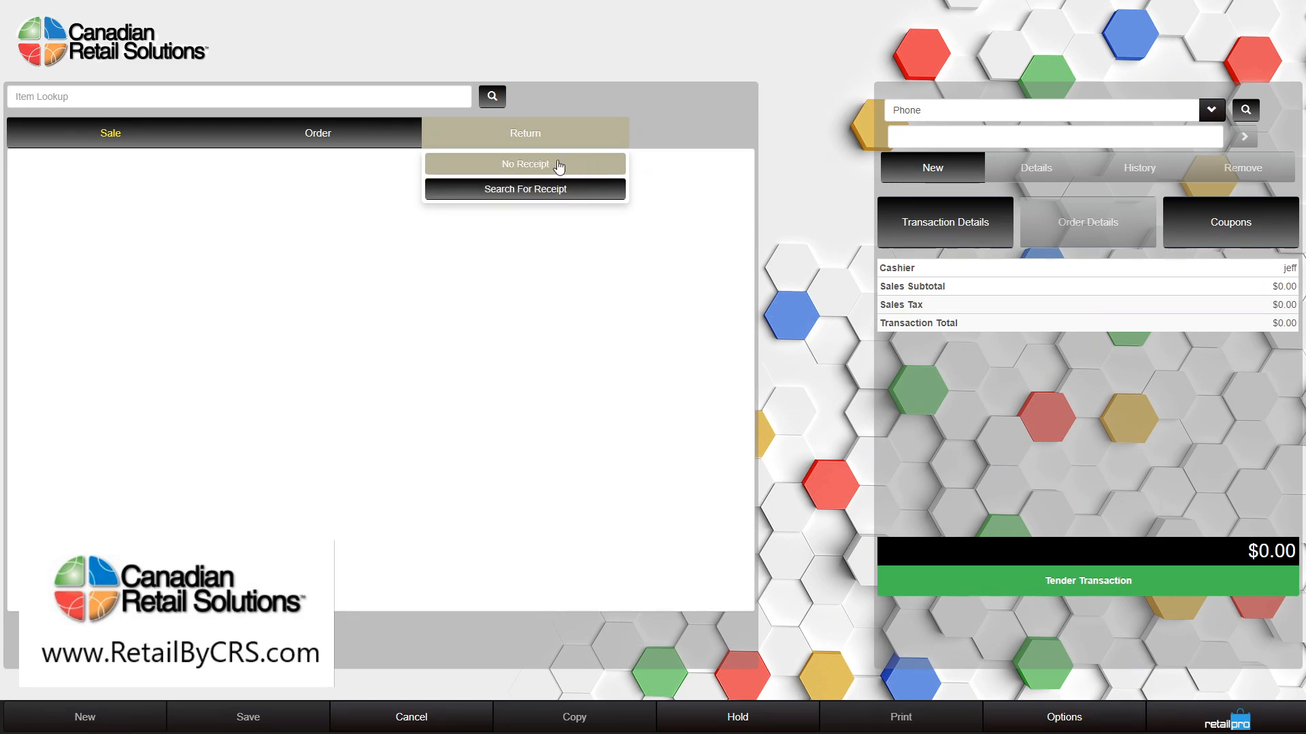
left_click(589, 184)
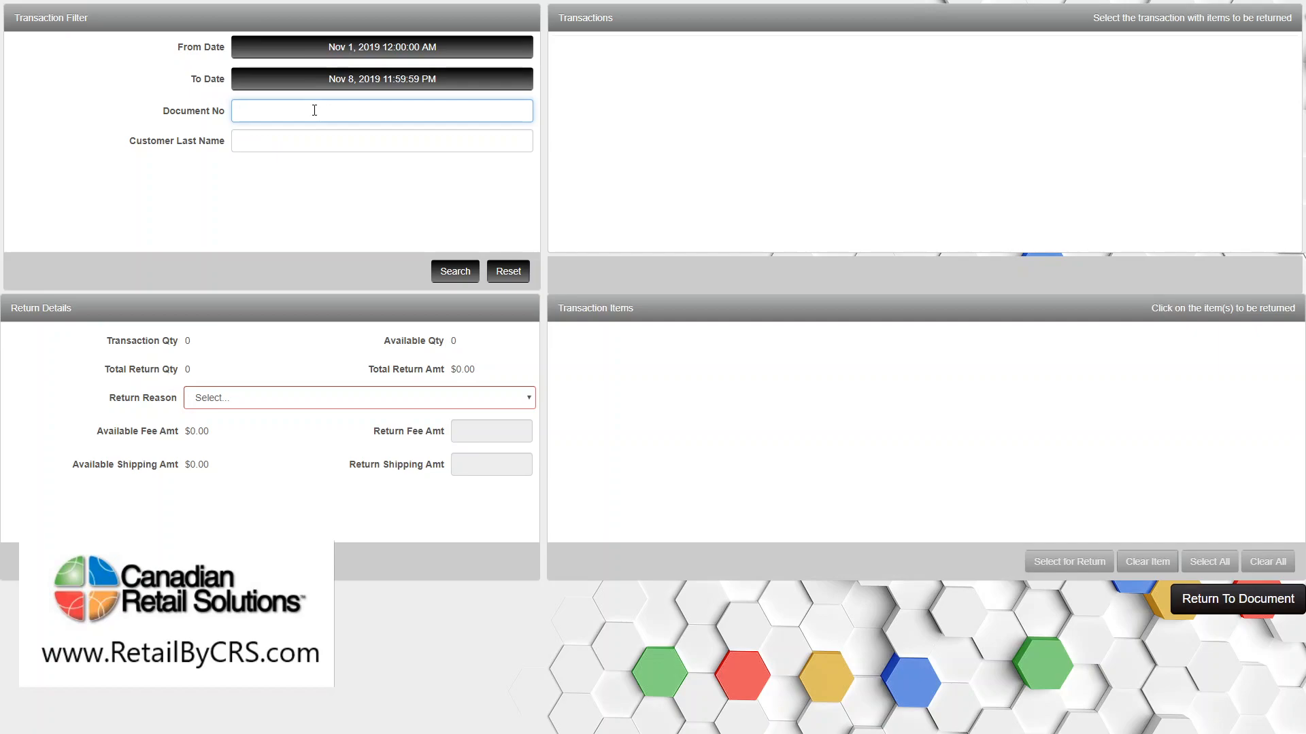
Search the past transactions by document number, and separately by the customer's last name
type("77")
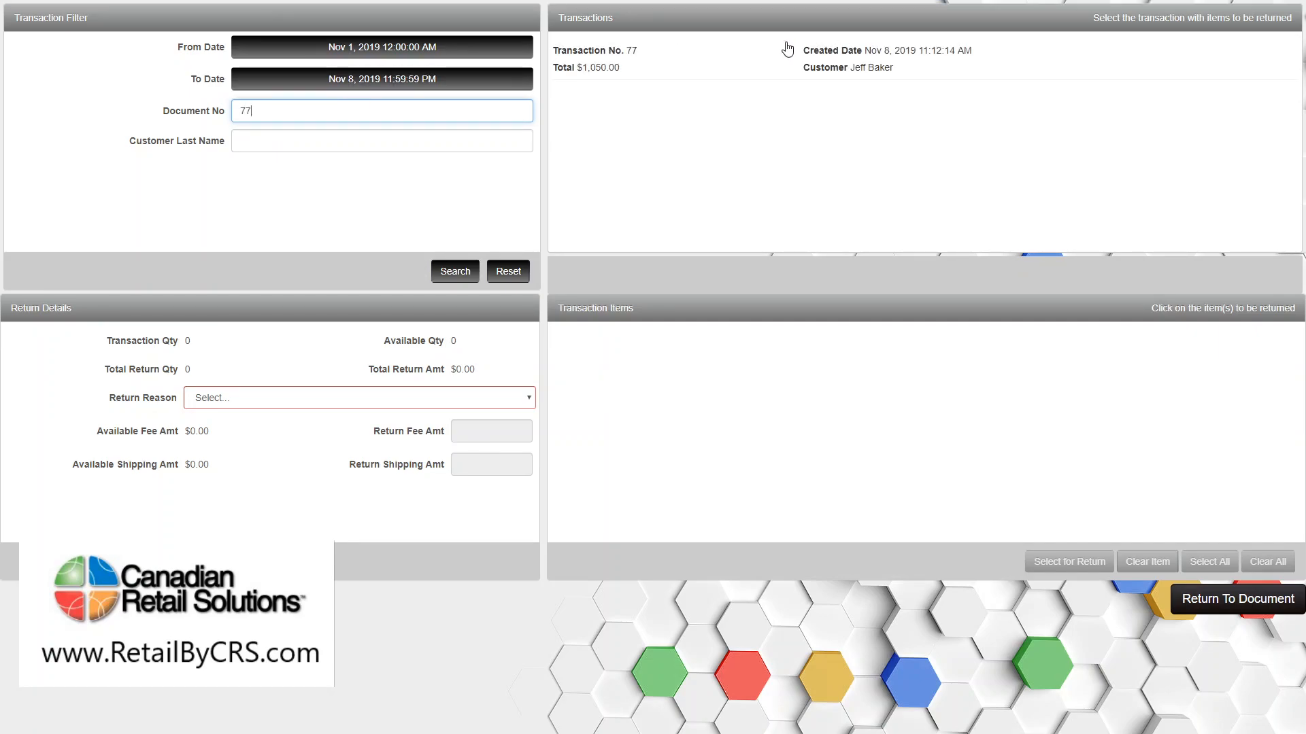
left_click(251, 139)
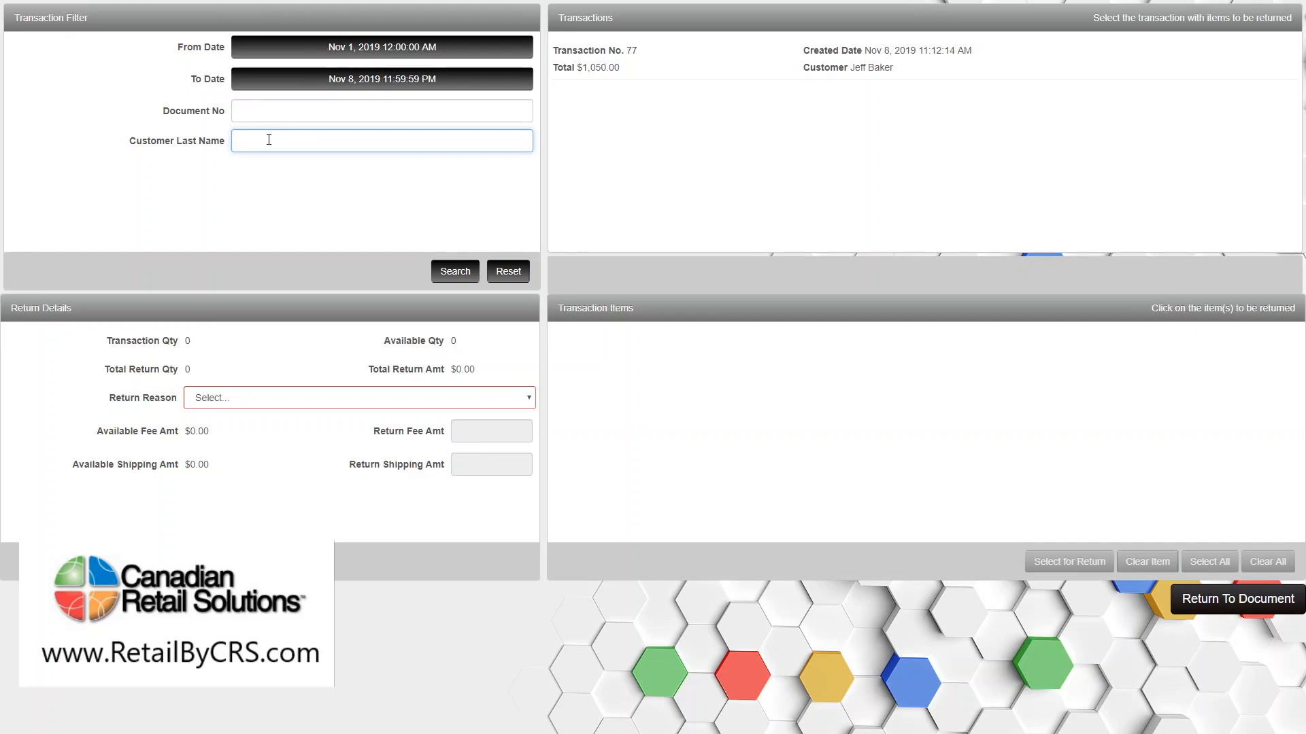
key("Return")
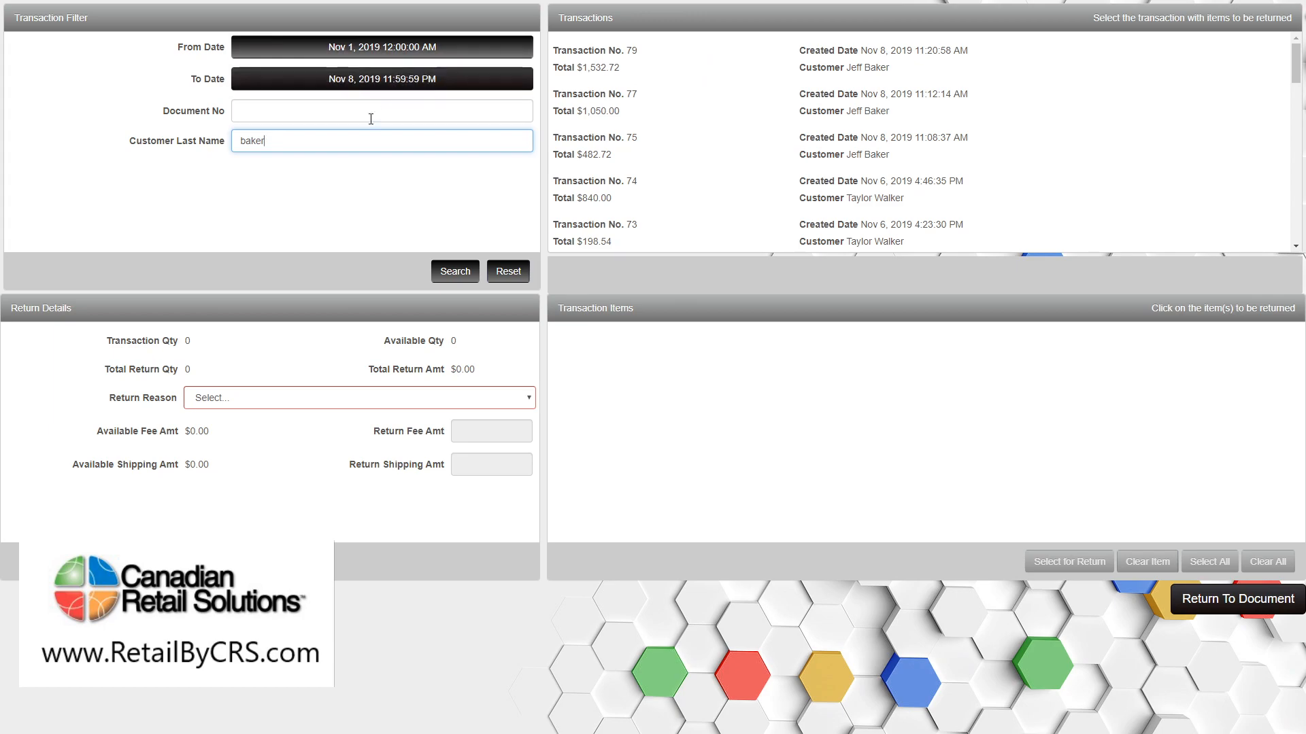
Clear the last name filter and search all transactions dated Nov 1 to Nov 8, 2019
key("ctrl+a")
key("BackSpace")
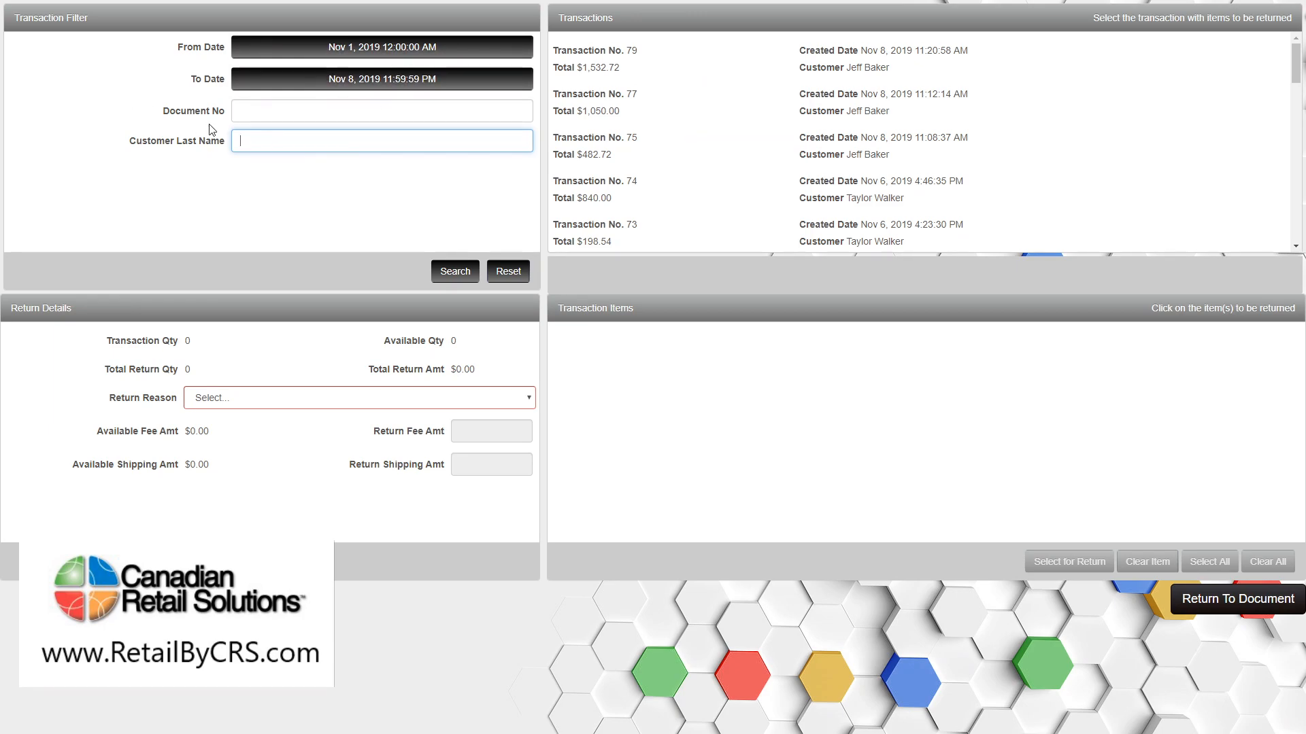
left_click(312, 54)
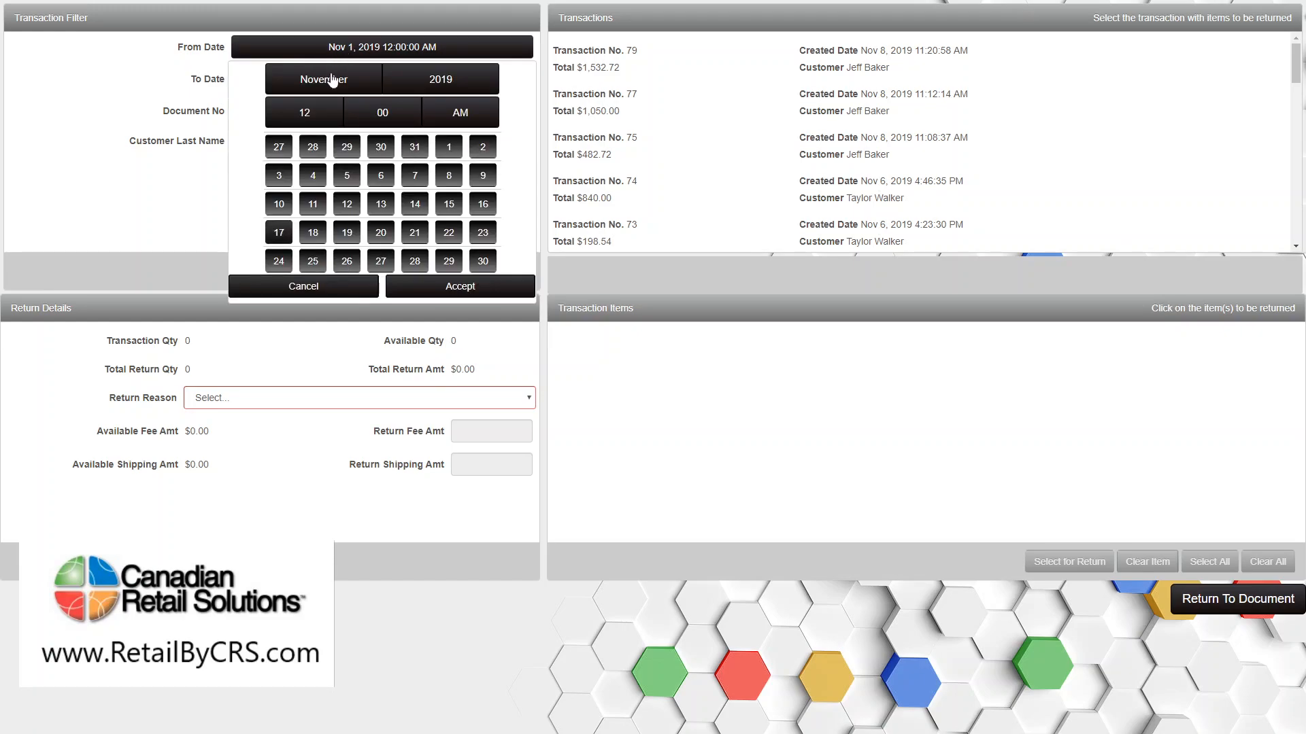
left_click(316, 289)
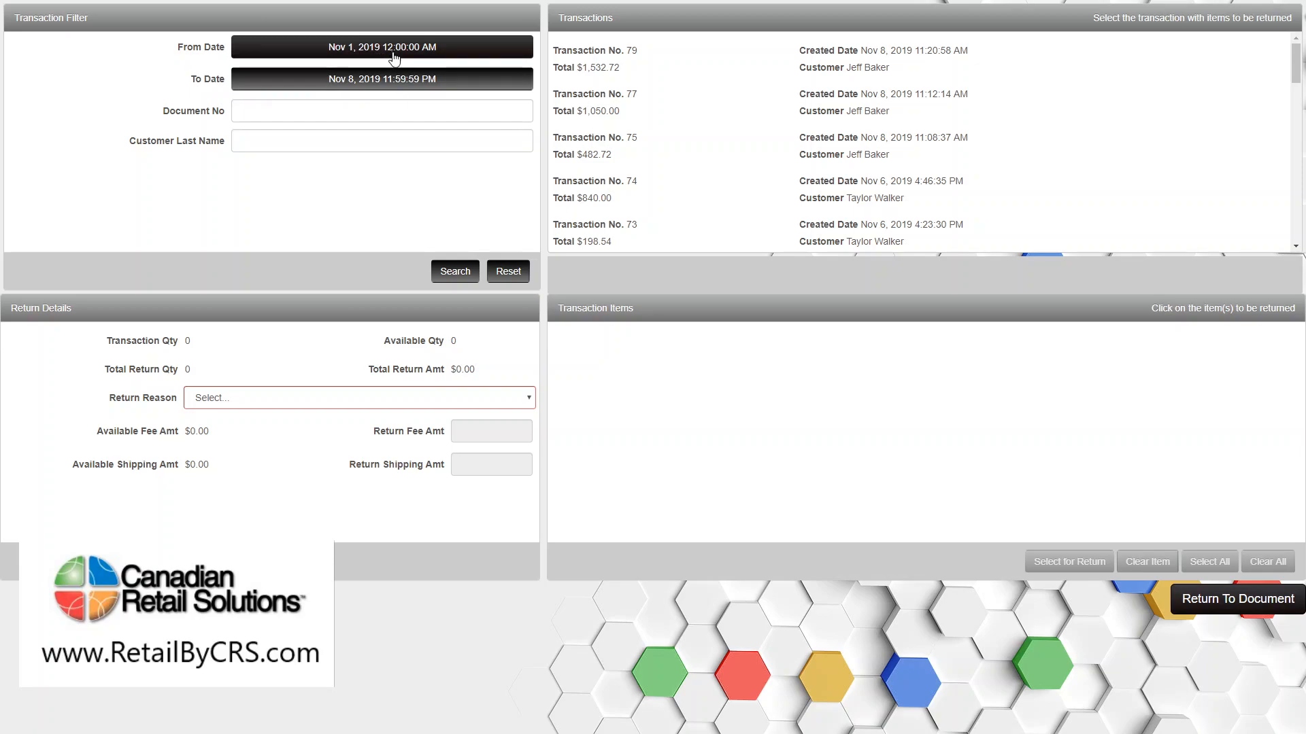
left_click(447, 281)
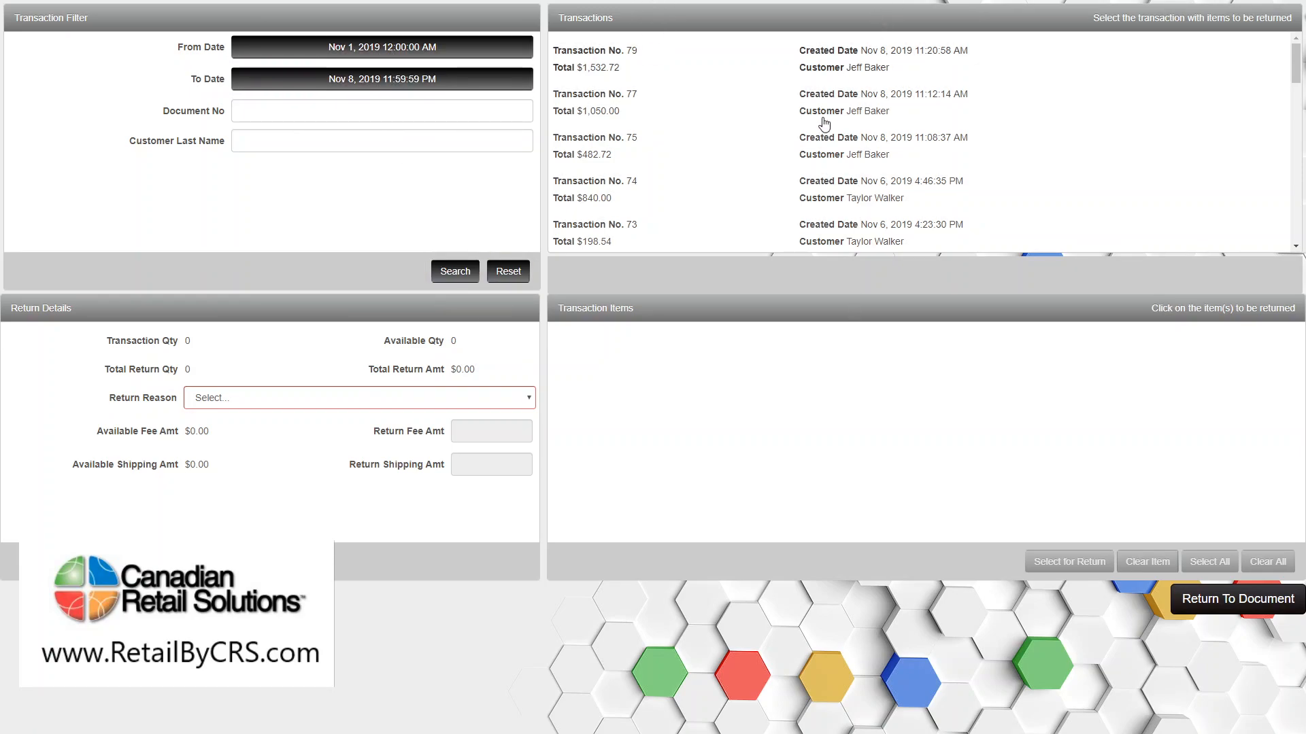
Review the items sold in the most recent transactions in the results
left_click(782, 67)
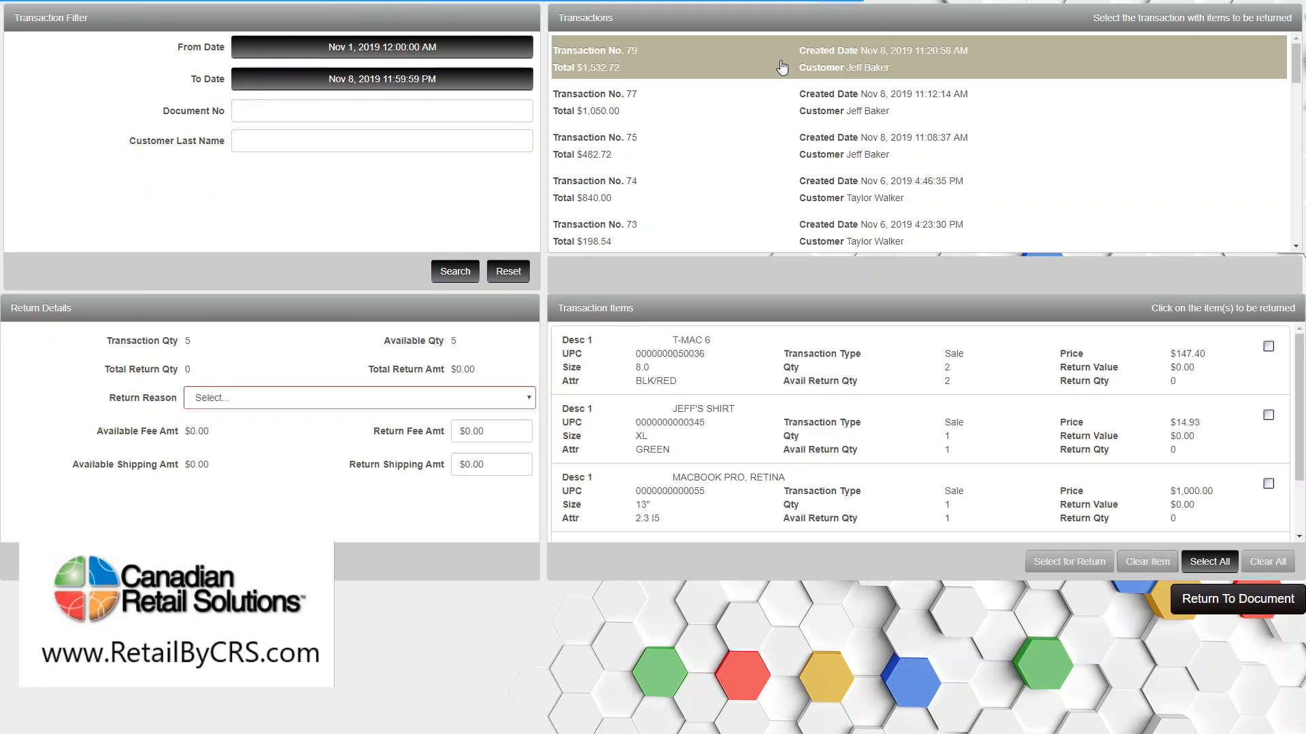
scroll(770, 352, "down", 2)
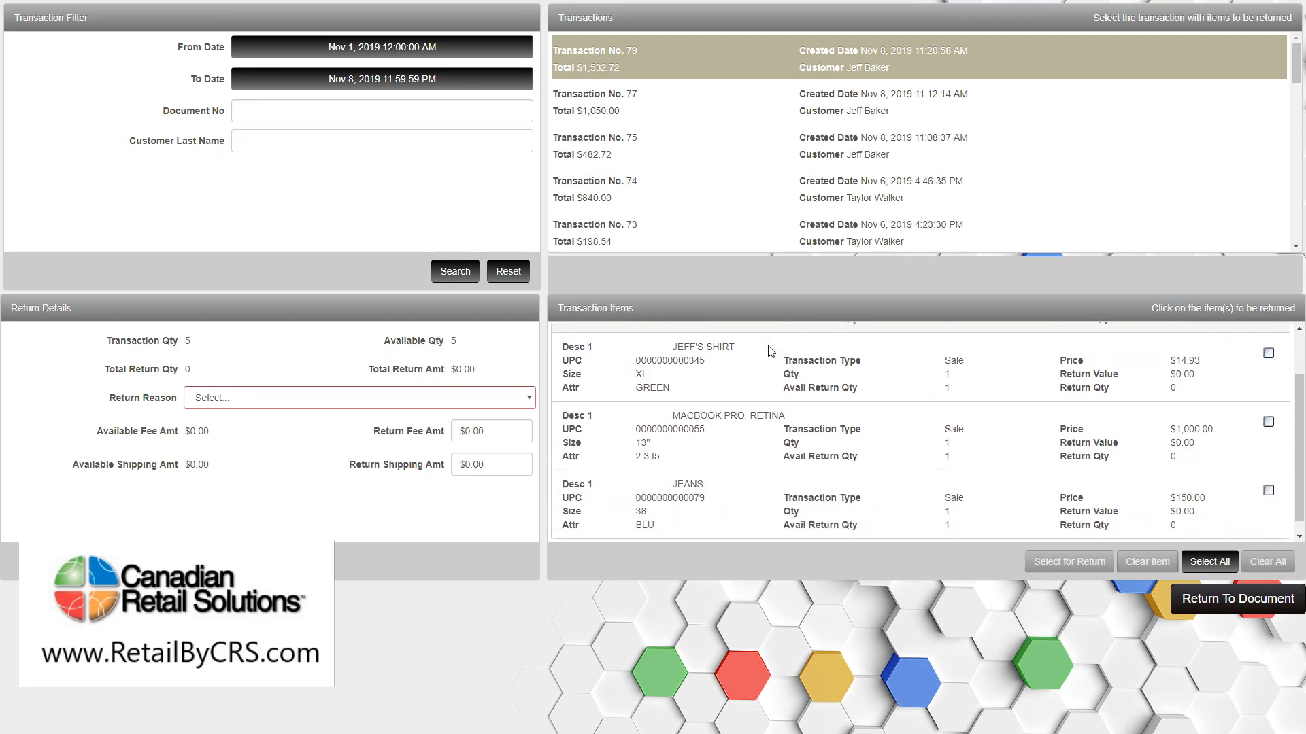
scroll(773, 365, "up", 2)
left_click(697, 110)
left_click(688, 143)
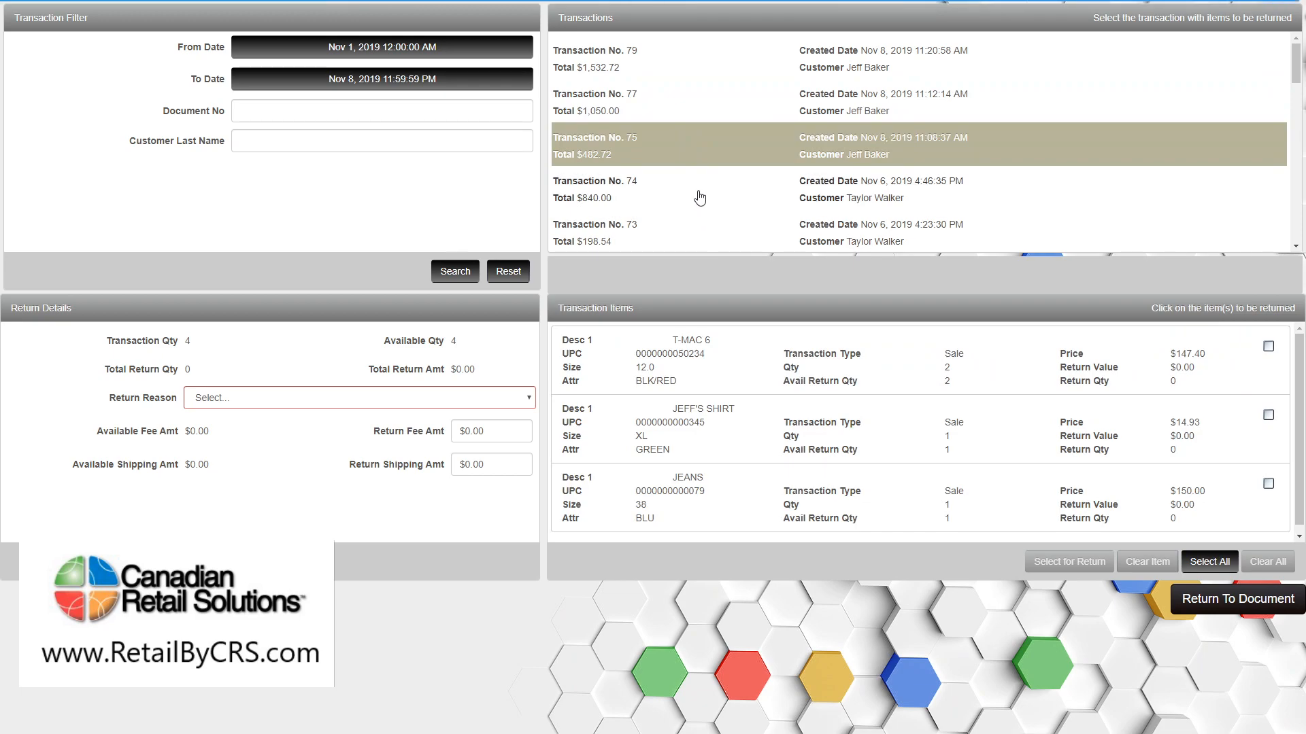
left_click(699, 197)
Select the green XL shirt from the $1,532.72 transaction and set the return reason to WRGSIZ
left_click(720, 79)
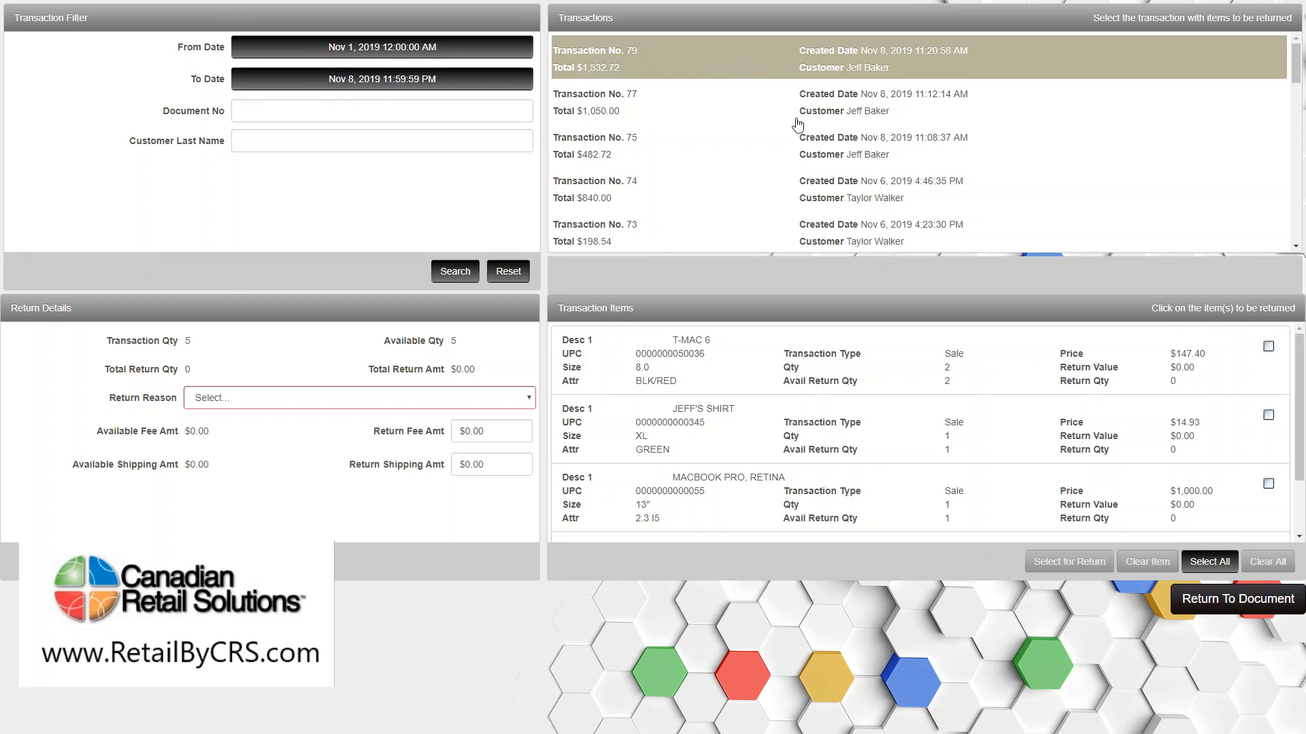
left_click(770, 423)
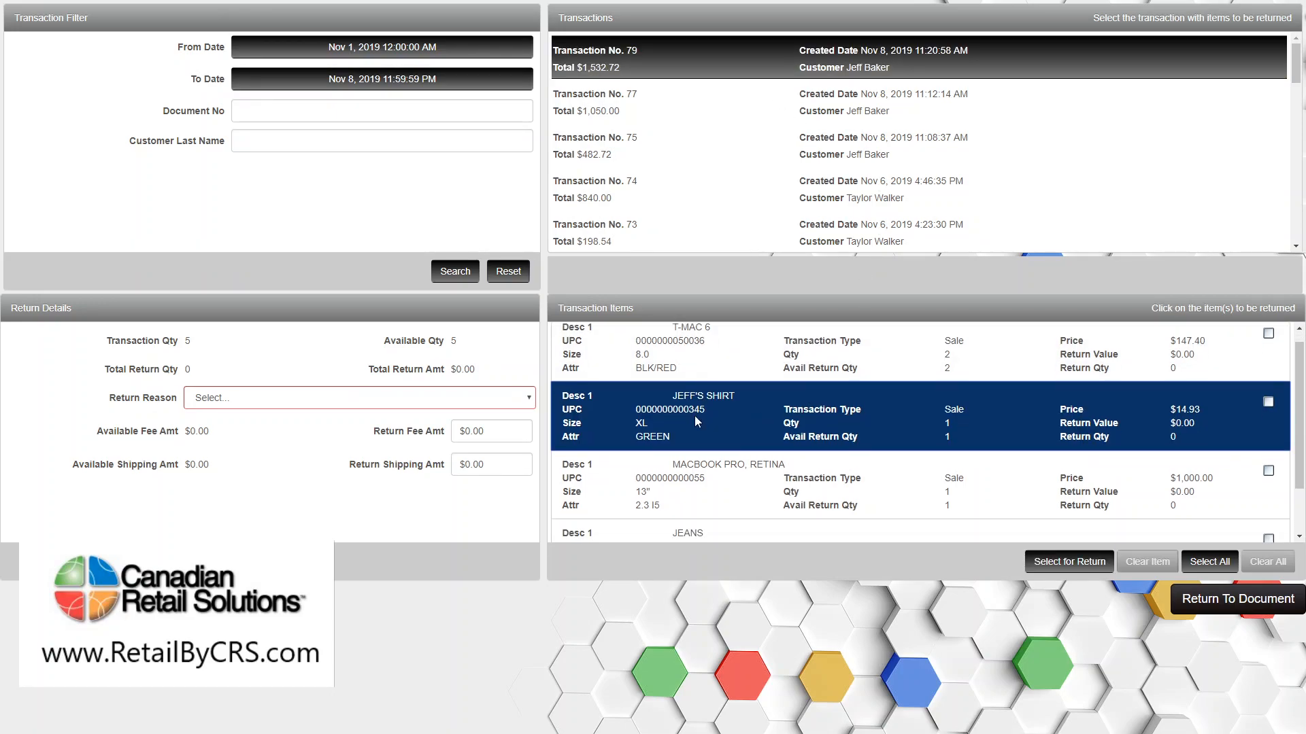
left_click(267, 403)
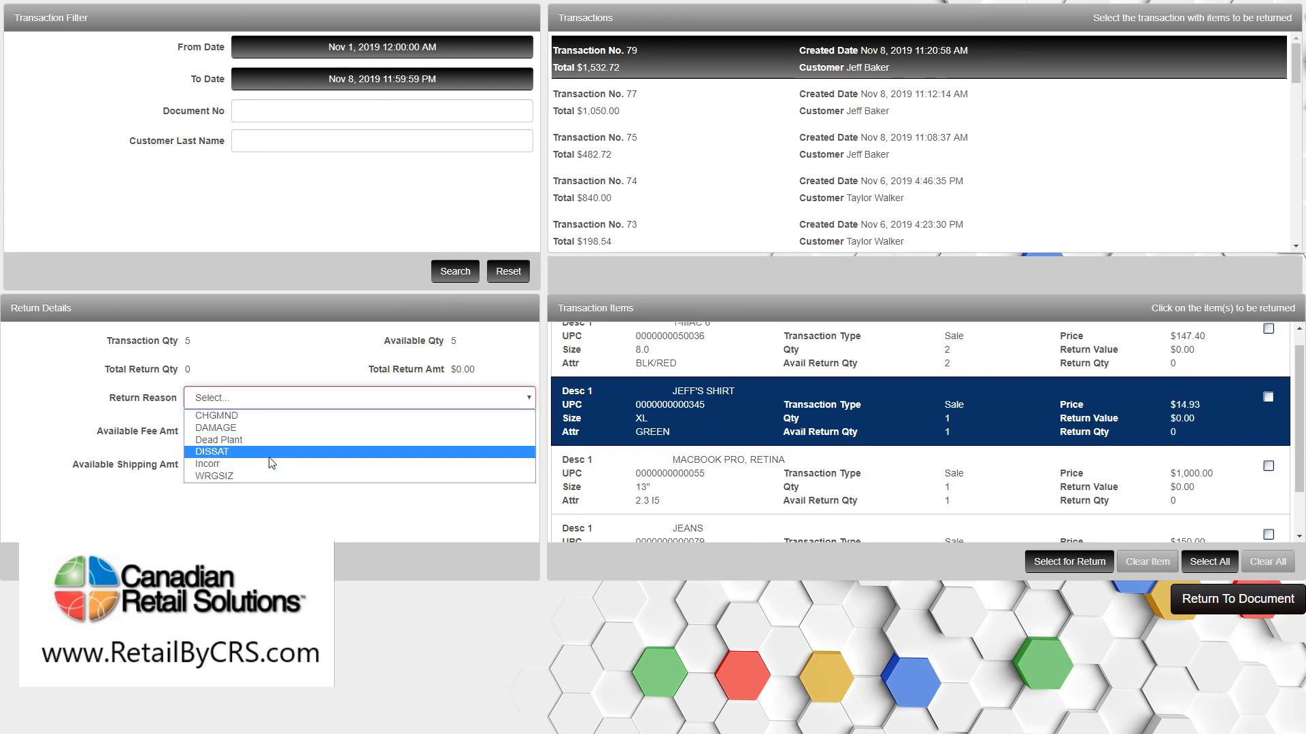
left_click(277, 476)
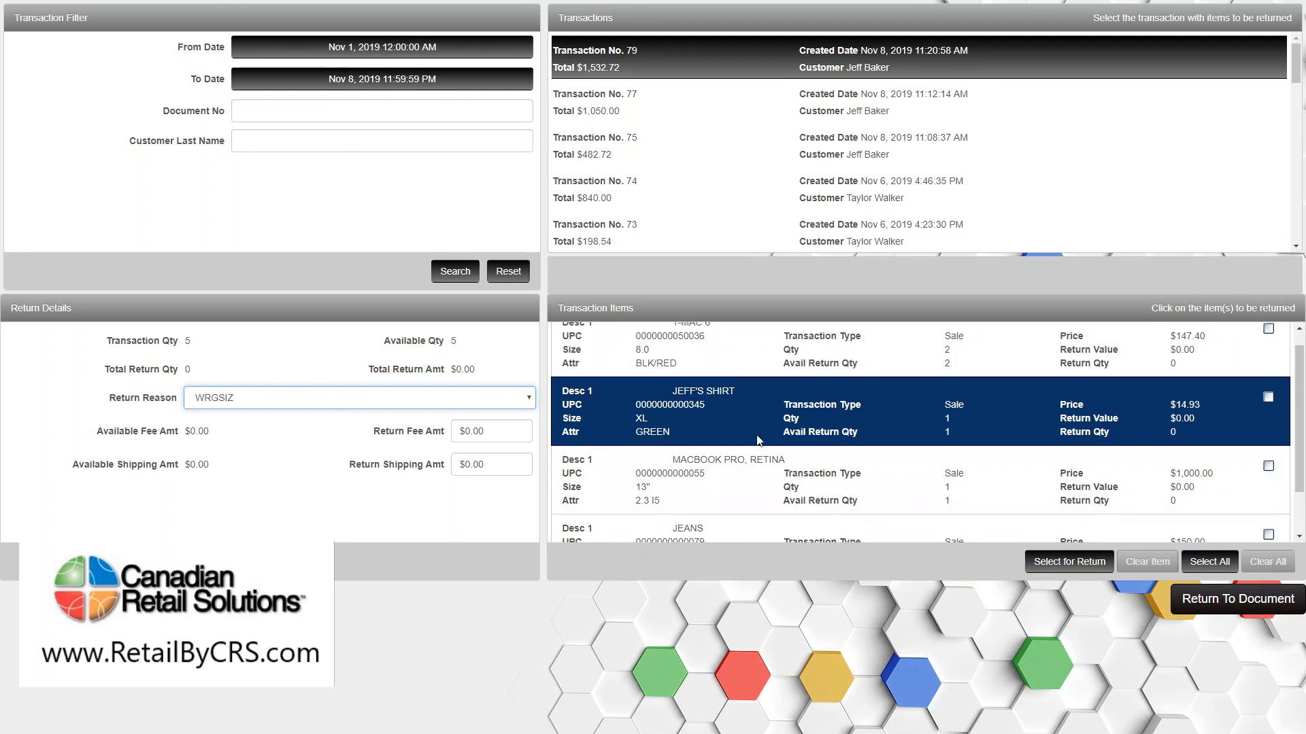
Check the green XL shirt's available return quantity, then select the shirt for return and bring it into the document
left_click_drag(782, 436, 882, 433)
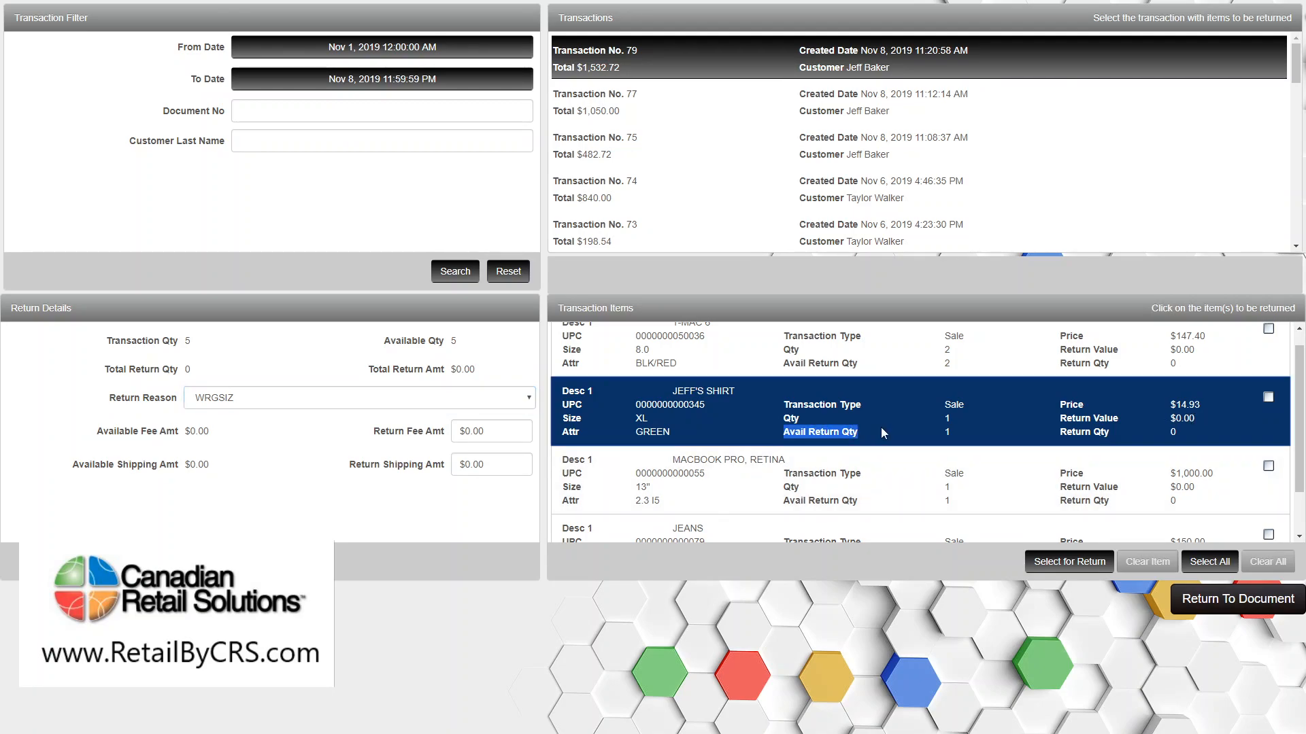
left_click(948, 432, "shift")
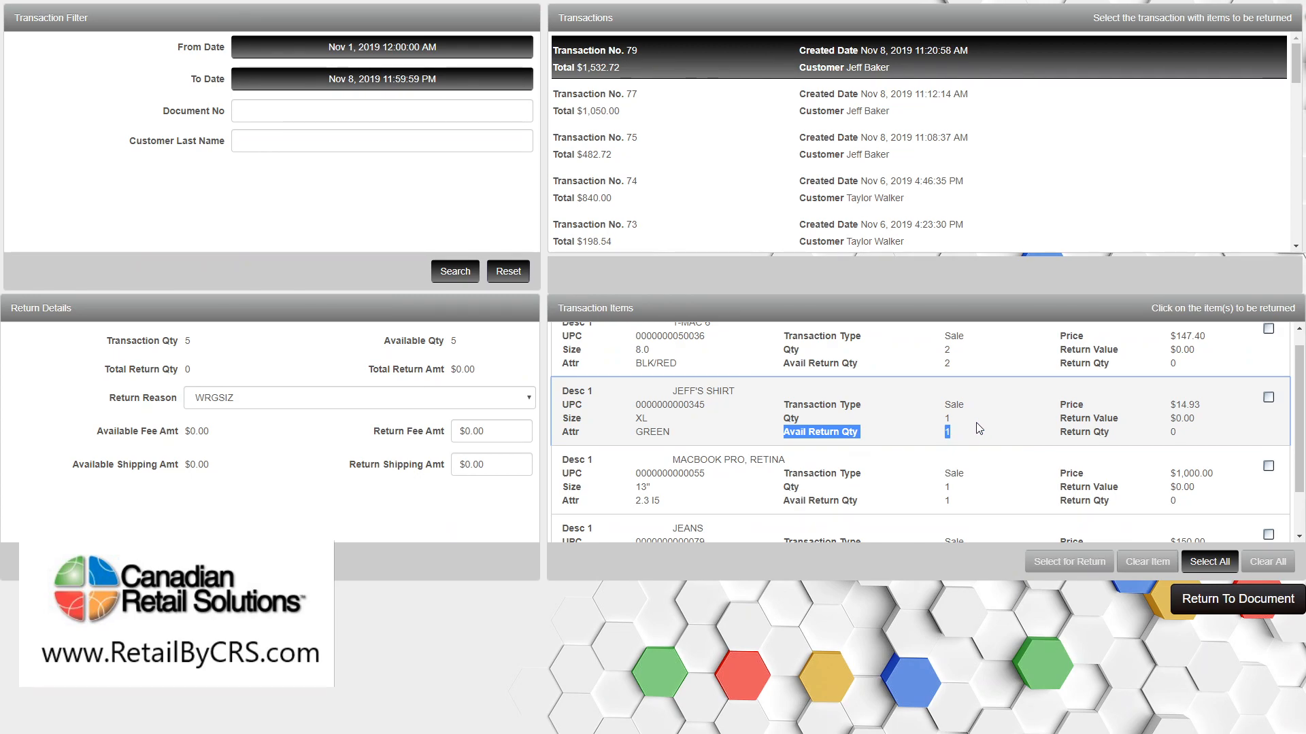
left_click(977, 424)
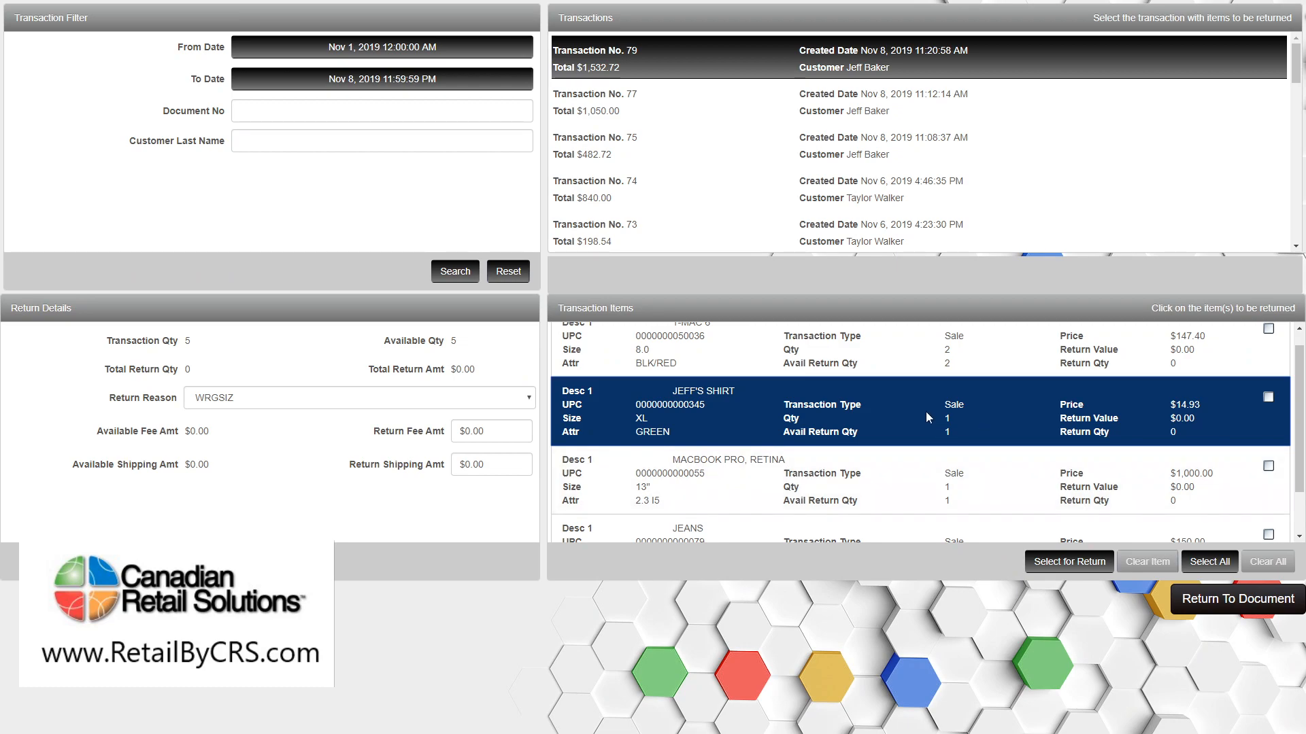
left_click(1044, 561)
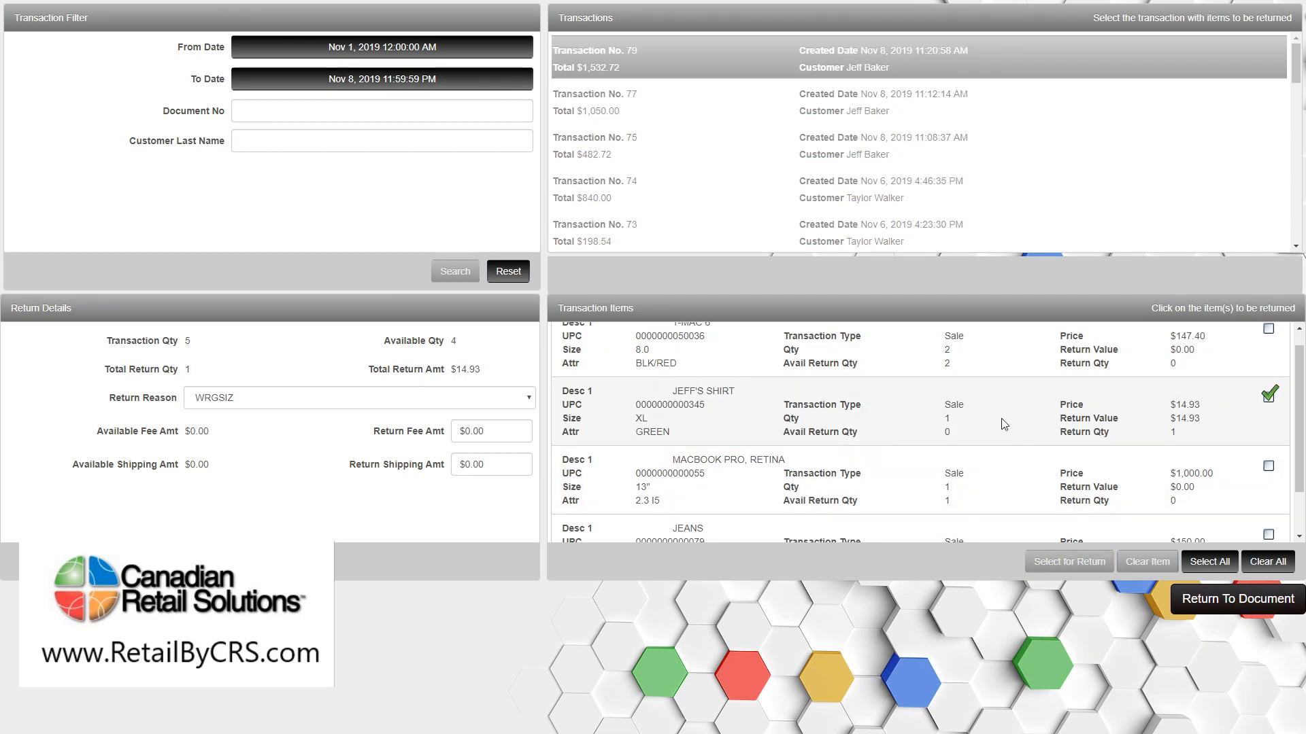
left_click(1230, 607)
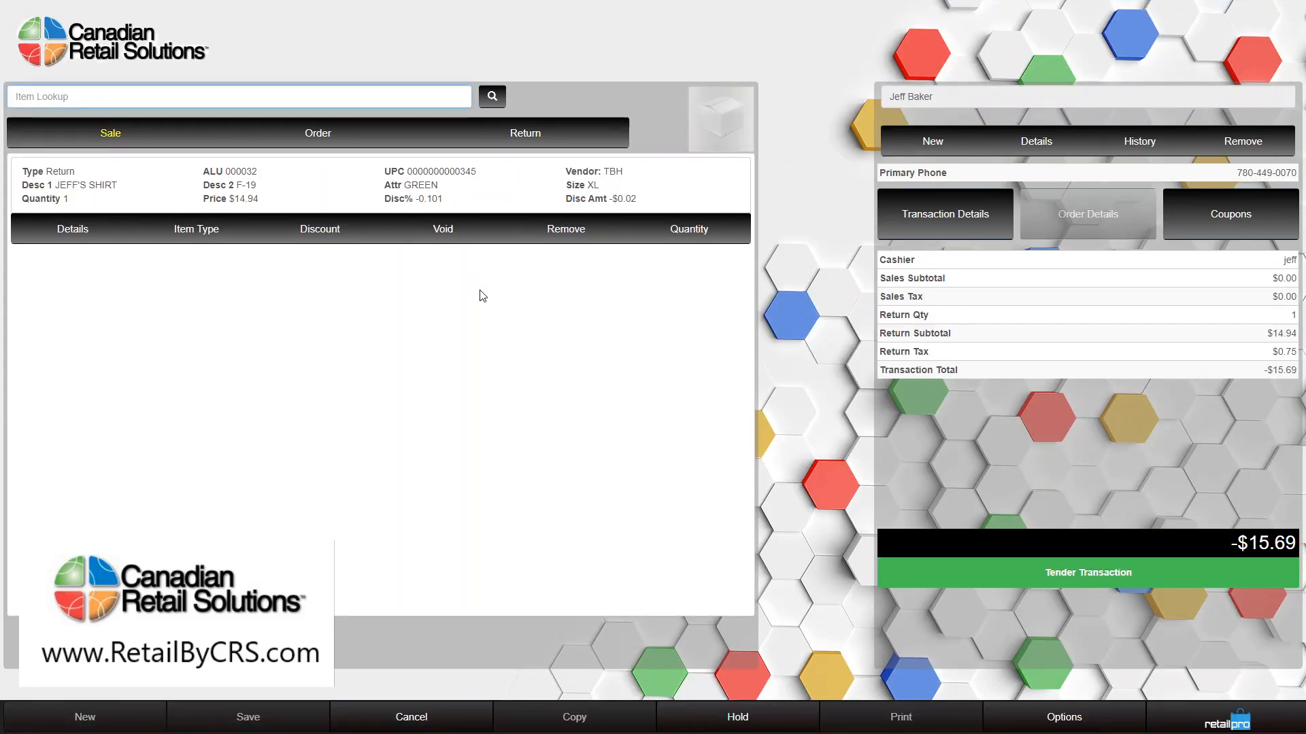
Examine the price and discount percentage of the returned shirt in the transaction
left_click_drag(259, 198, 239, 200)
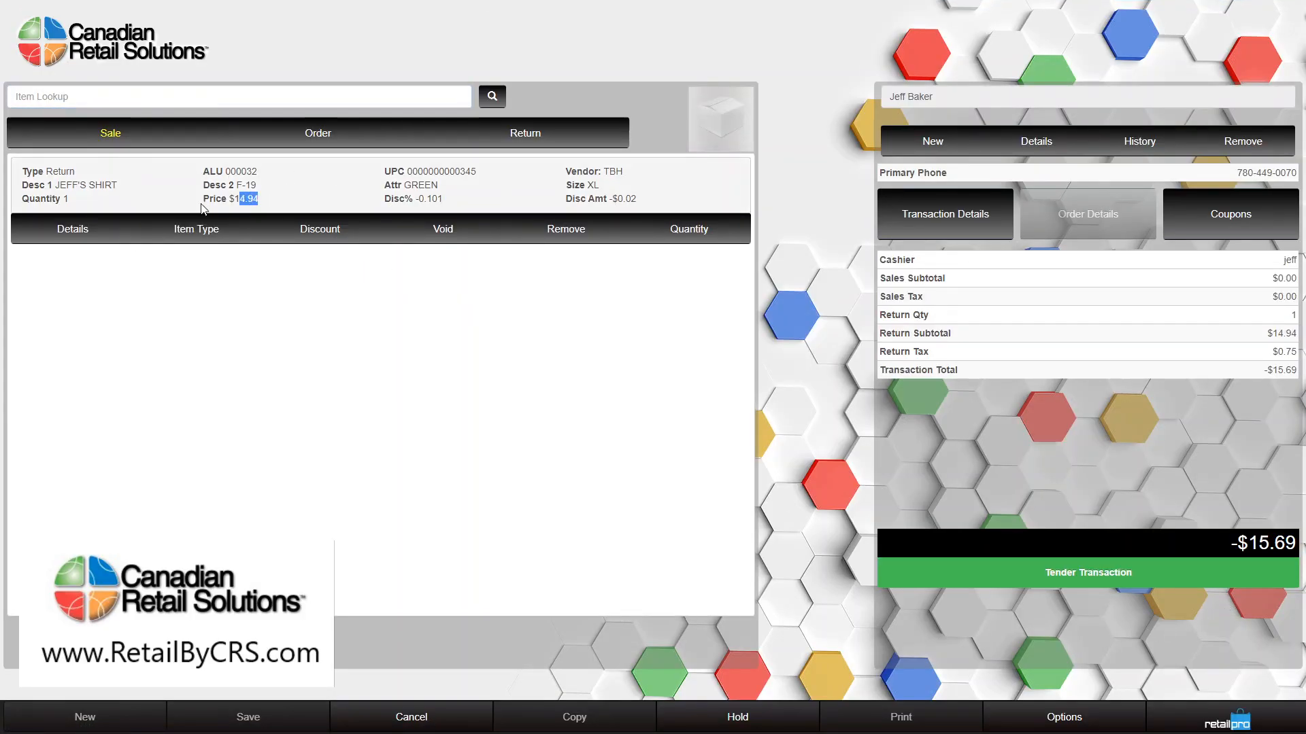
left_click(406, 202)
left_click_drag(405, 202, 453, 206)
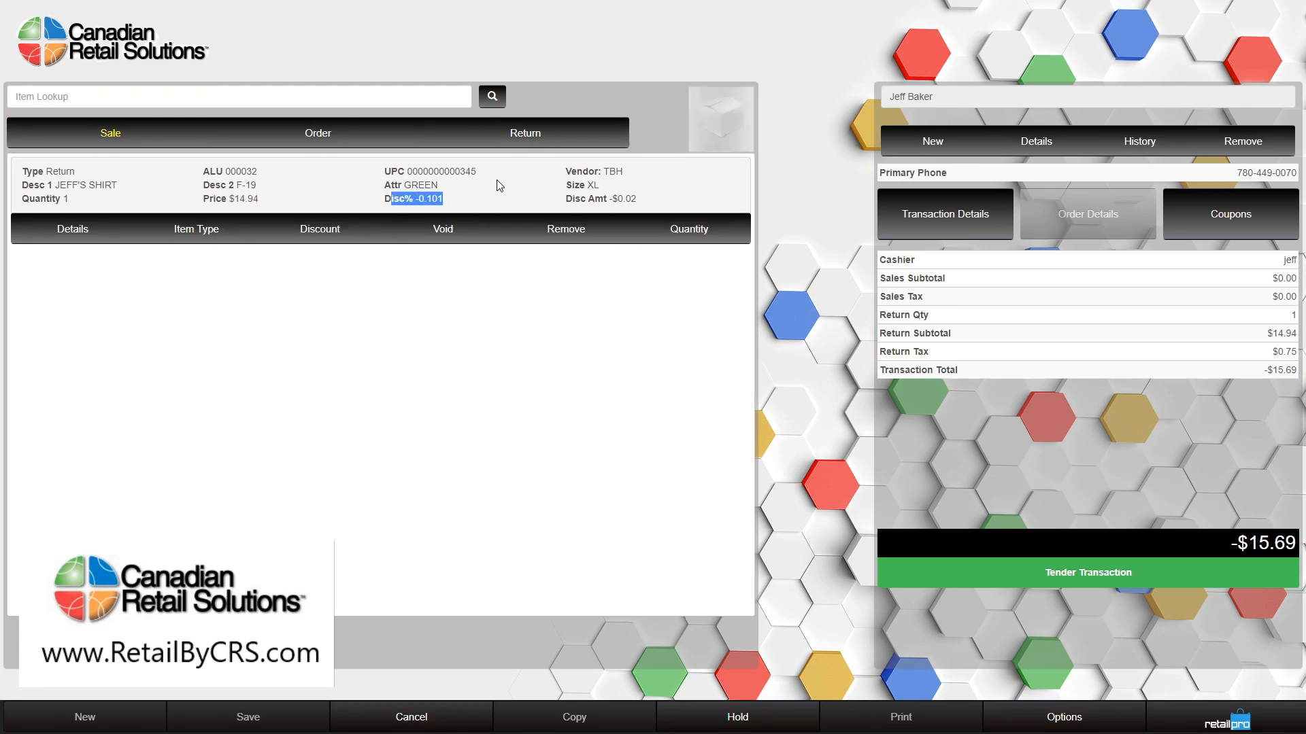
left_click(816, 204)
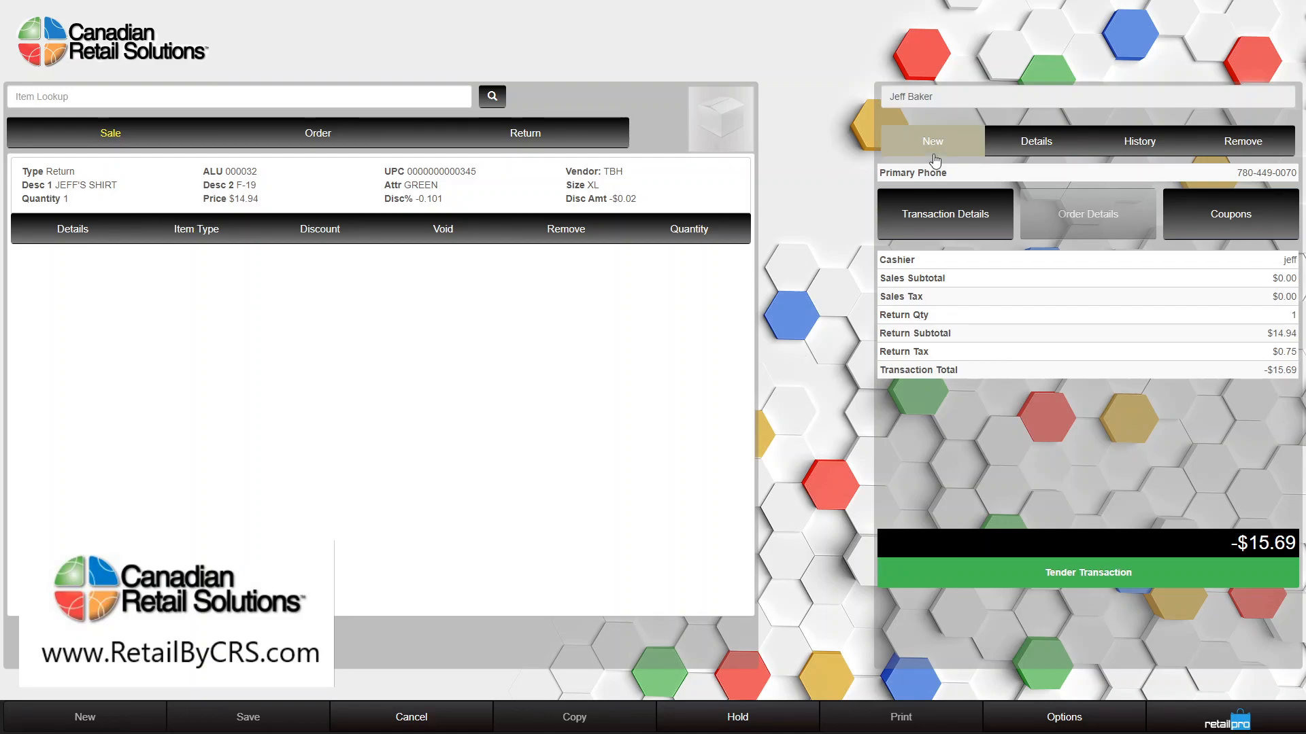
Review the reference document number and its date and time in the transaction details
left_click(923, 234)
left_click_drag(859, 80, 1054, 99)
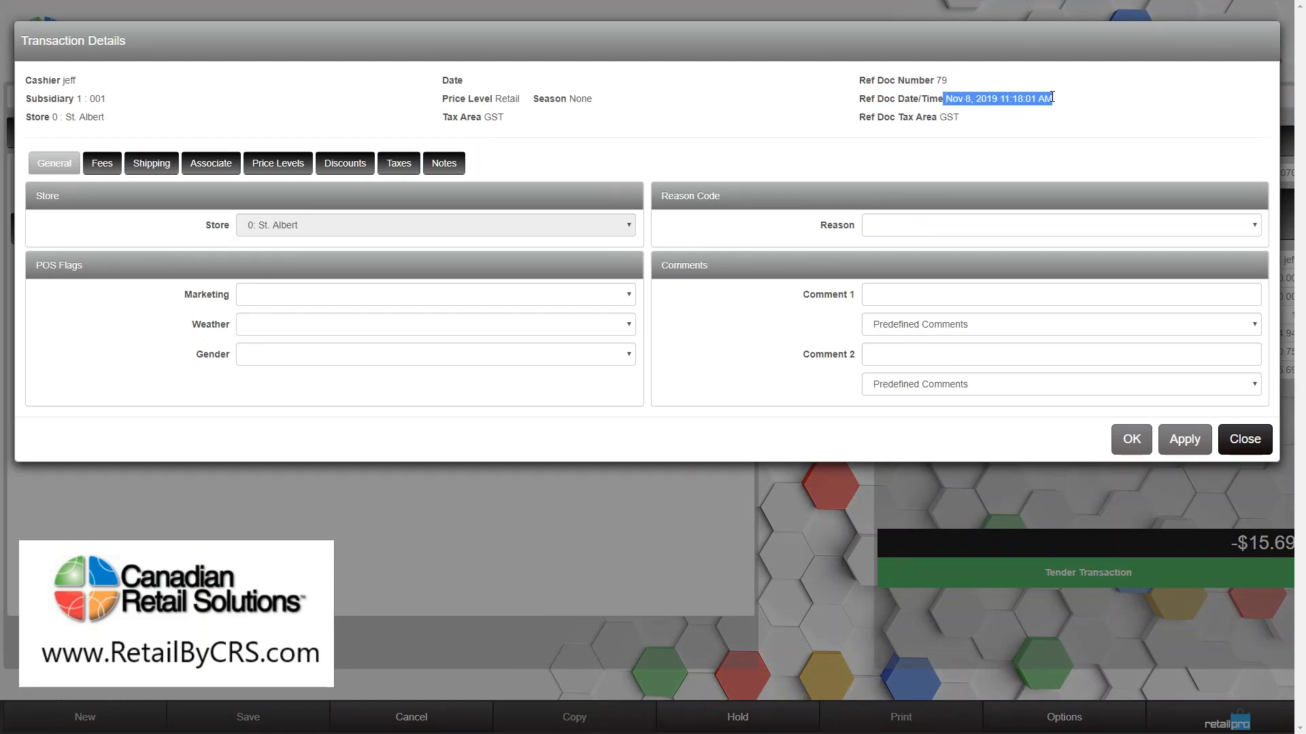
left_click(1237, 440)
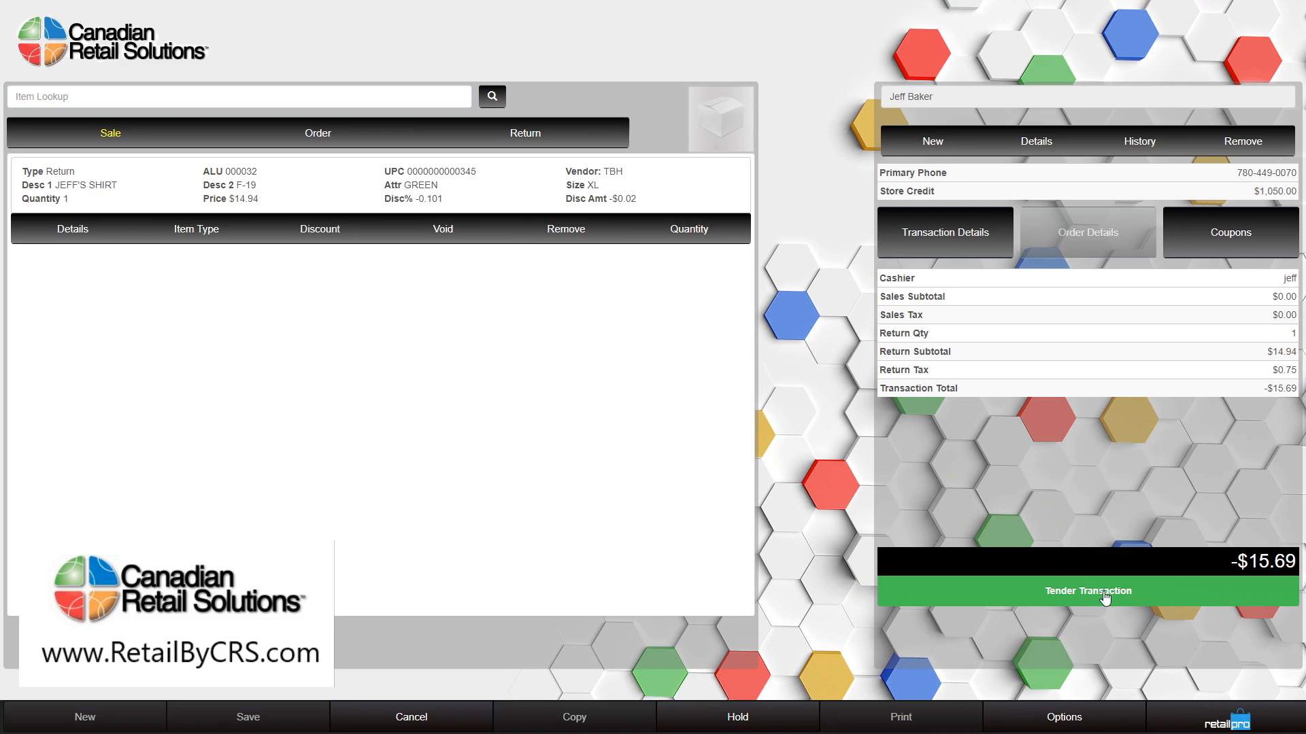
Give the $15.69 refund as Central Credit and finalize the return without printing or emailing the receipt
left_click(1105, 599)
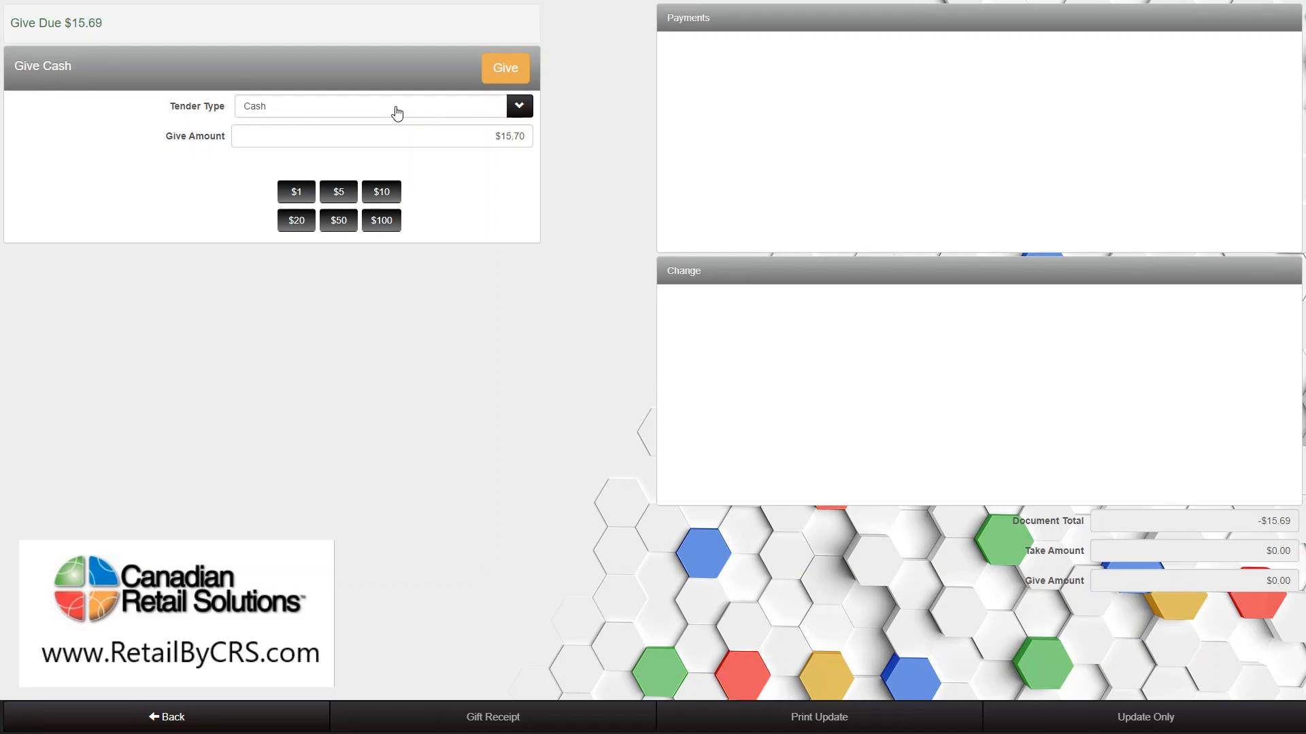
left_click(397, 113)
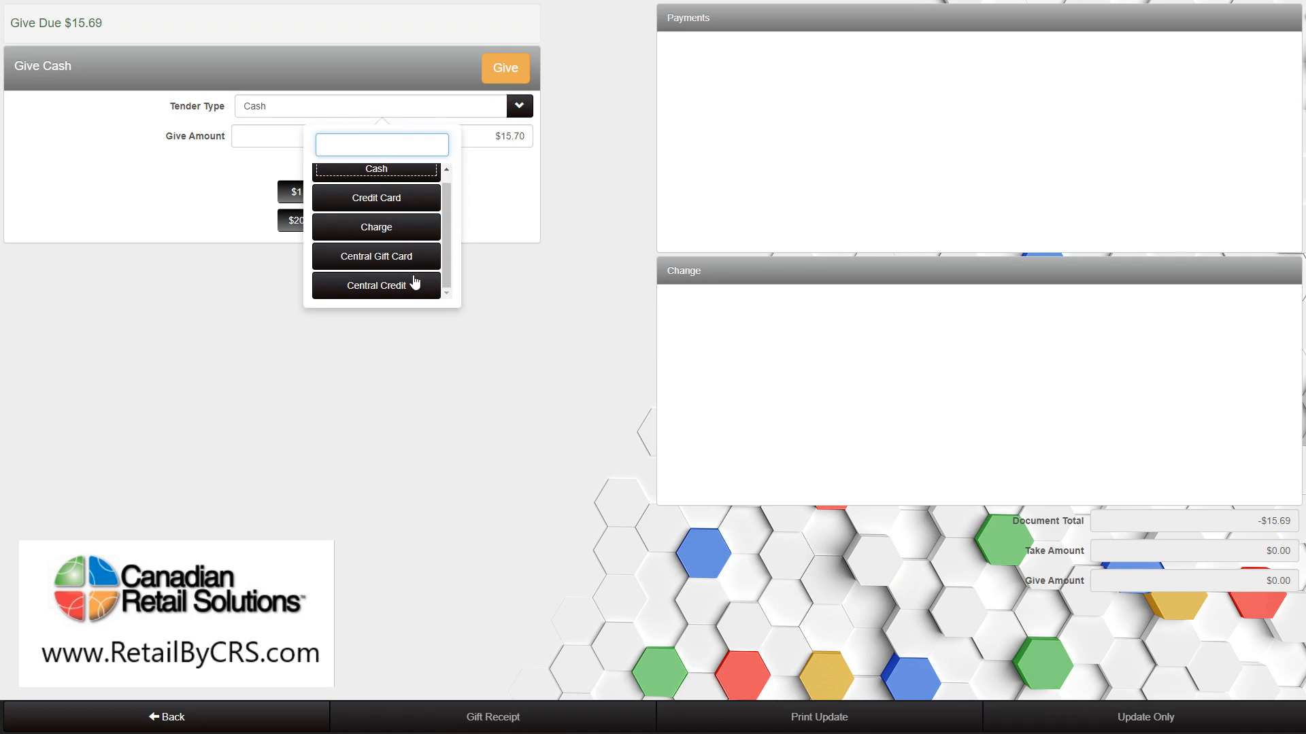
left_click(415, 281)
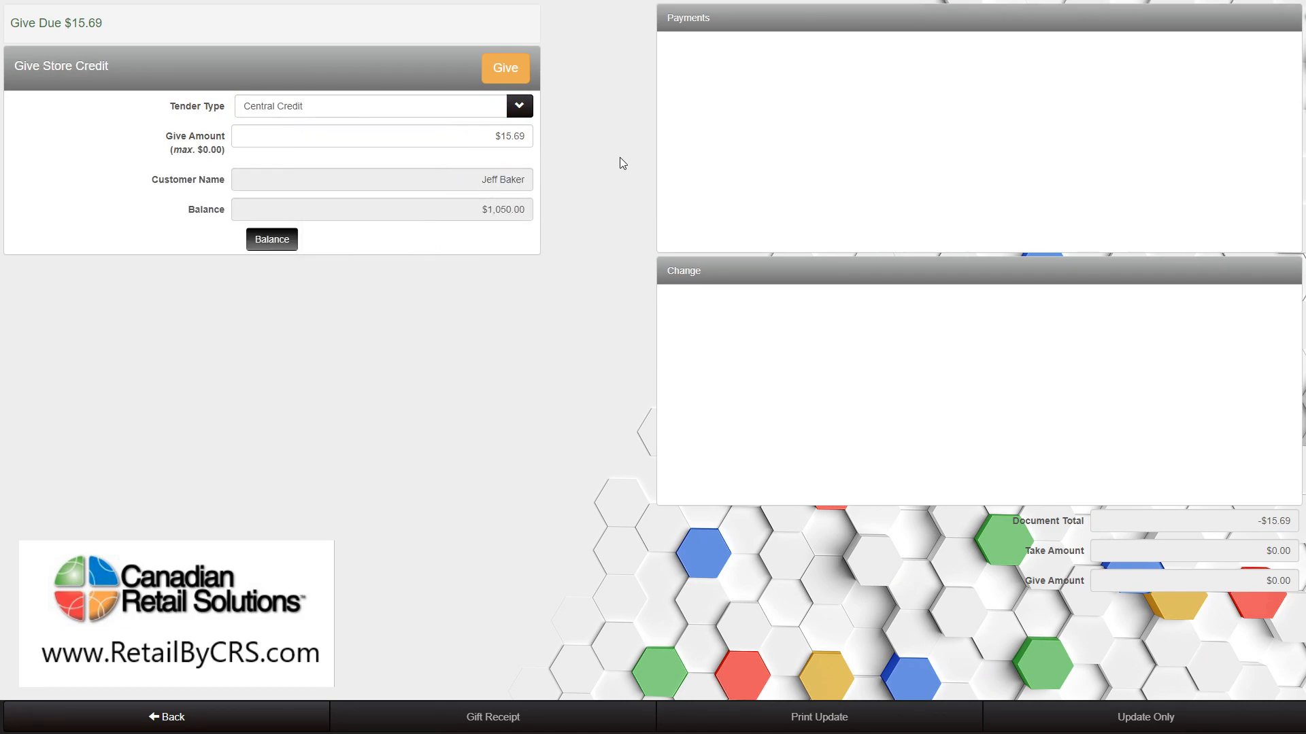
left_click_drag(476, 213, 528, 226)
left_click(559, 174)
left_click(517, 77)
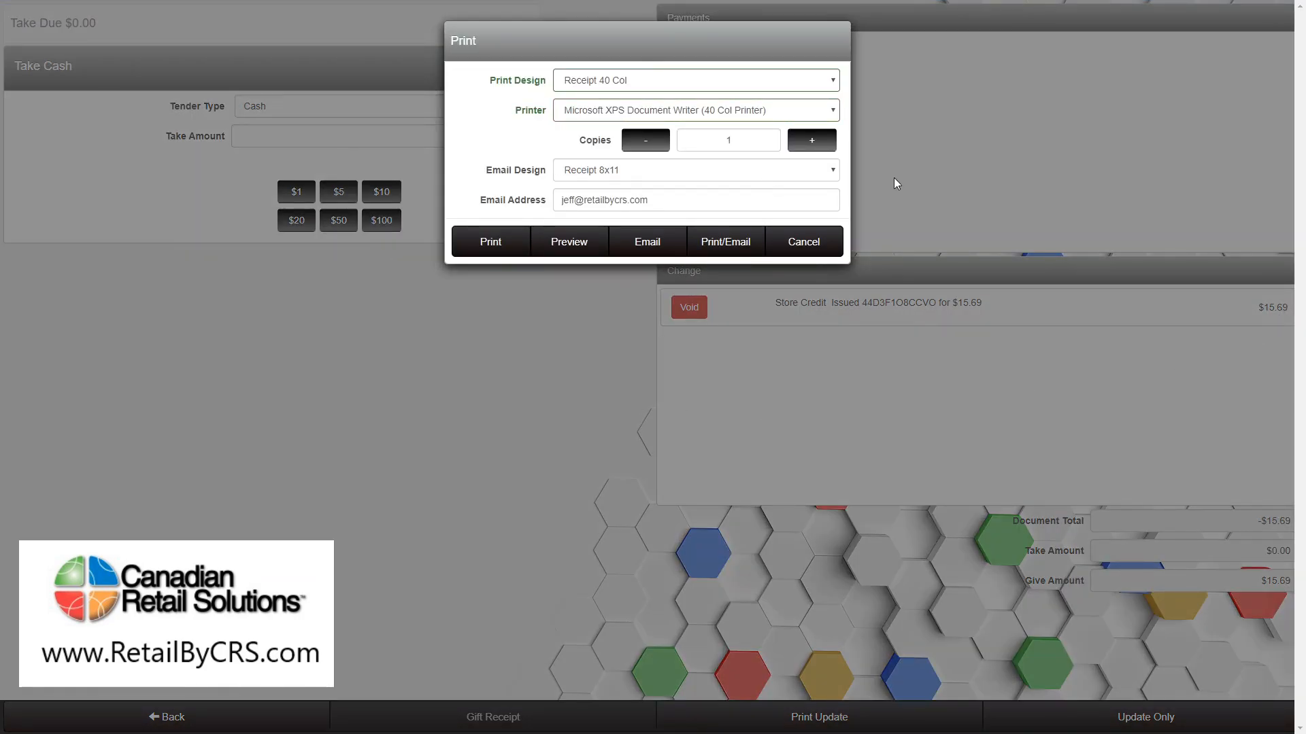
left_click(789, 241)
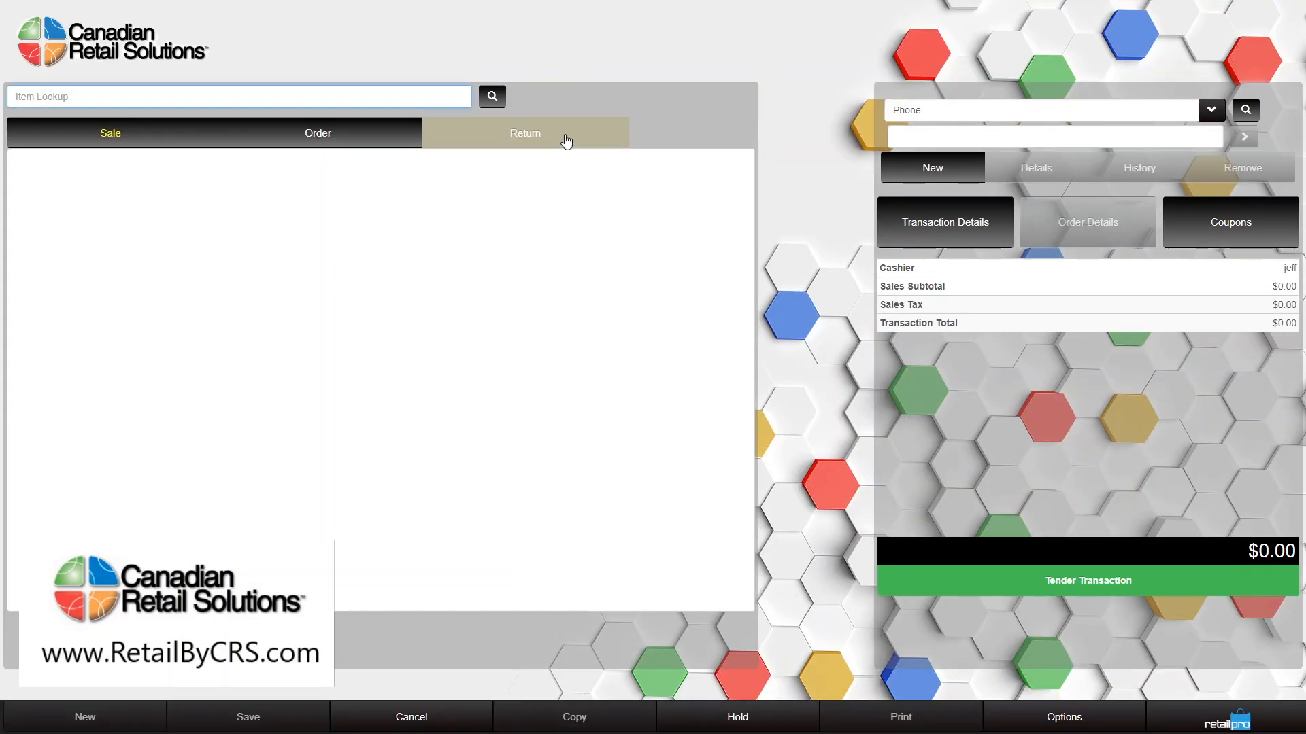
Search the past transactions for a return within the default date range and open the items of the most recent one
left_click(566, 136)
left_click(558, 189)
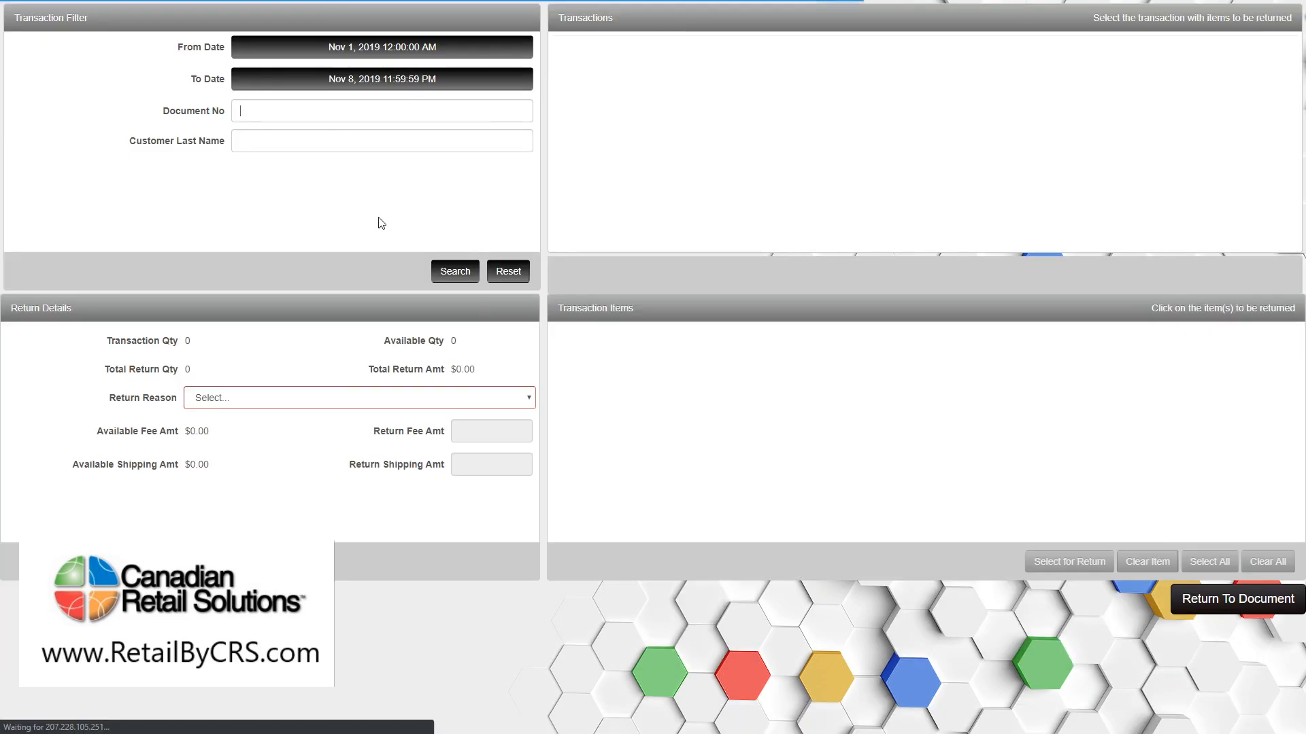
left_click(456, 272)
left_click(707, 75)
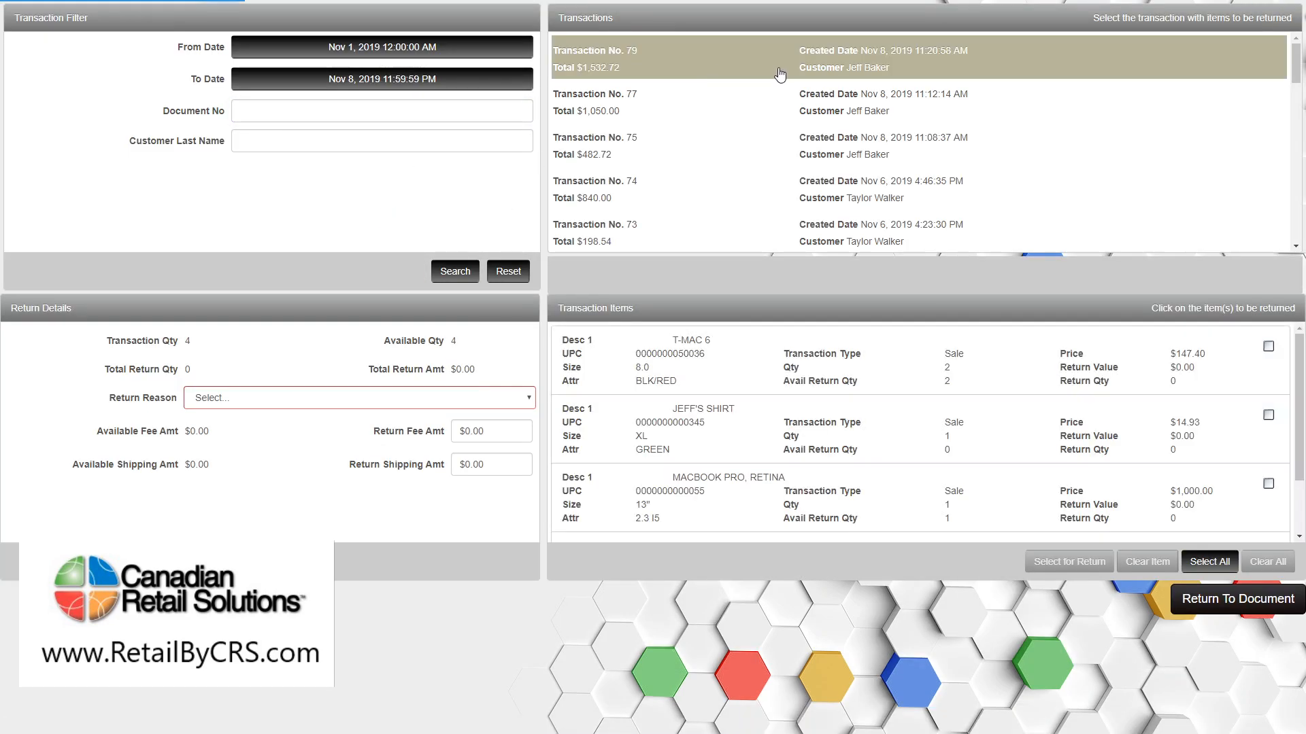
Check the green XL shirt's available return quantity in the transaction items, then go back to the document without selecting anything for return
left_click_drag(786, 449, 952, 456)
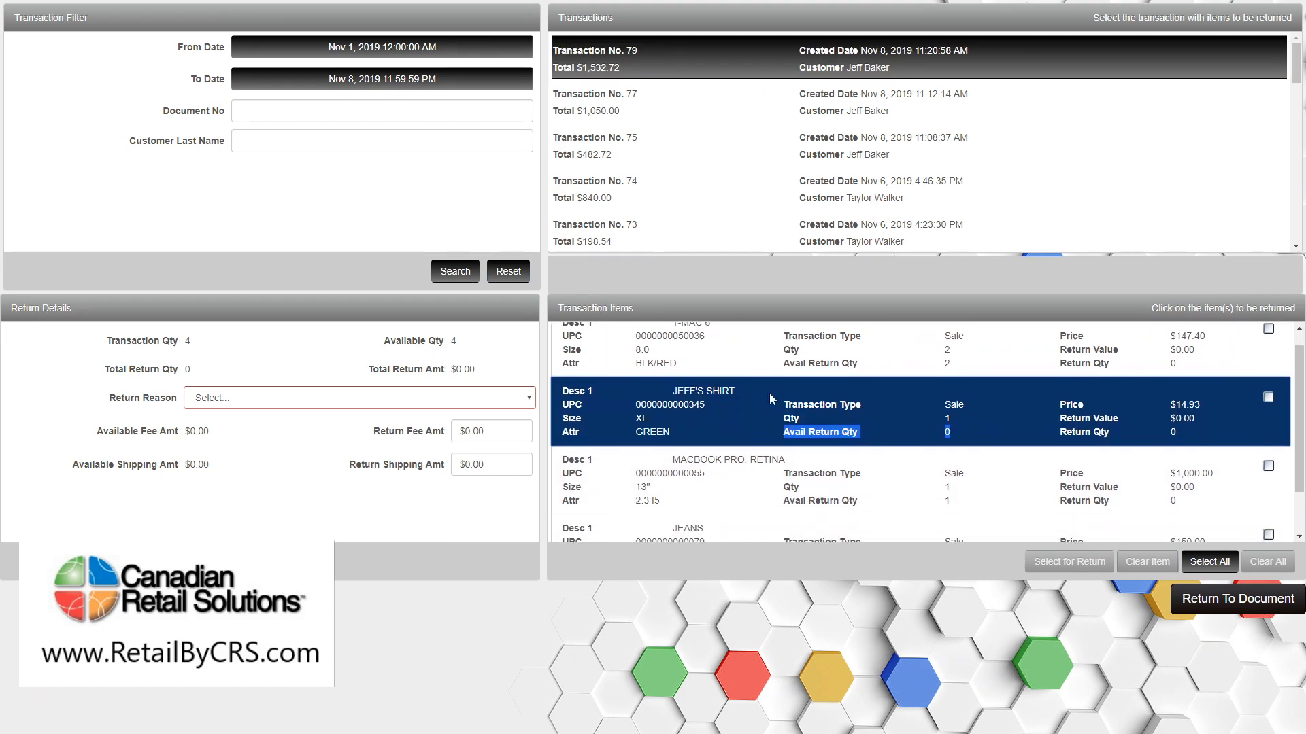
left_click(949, 432)
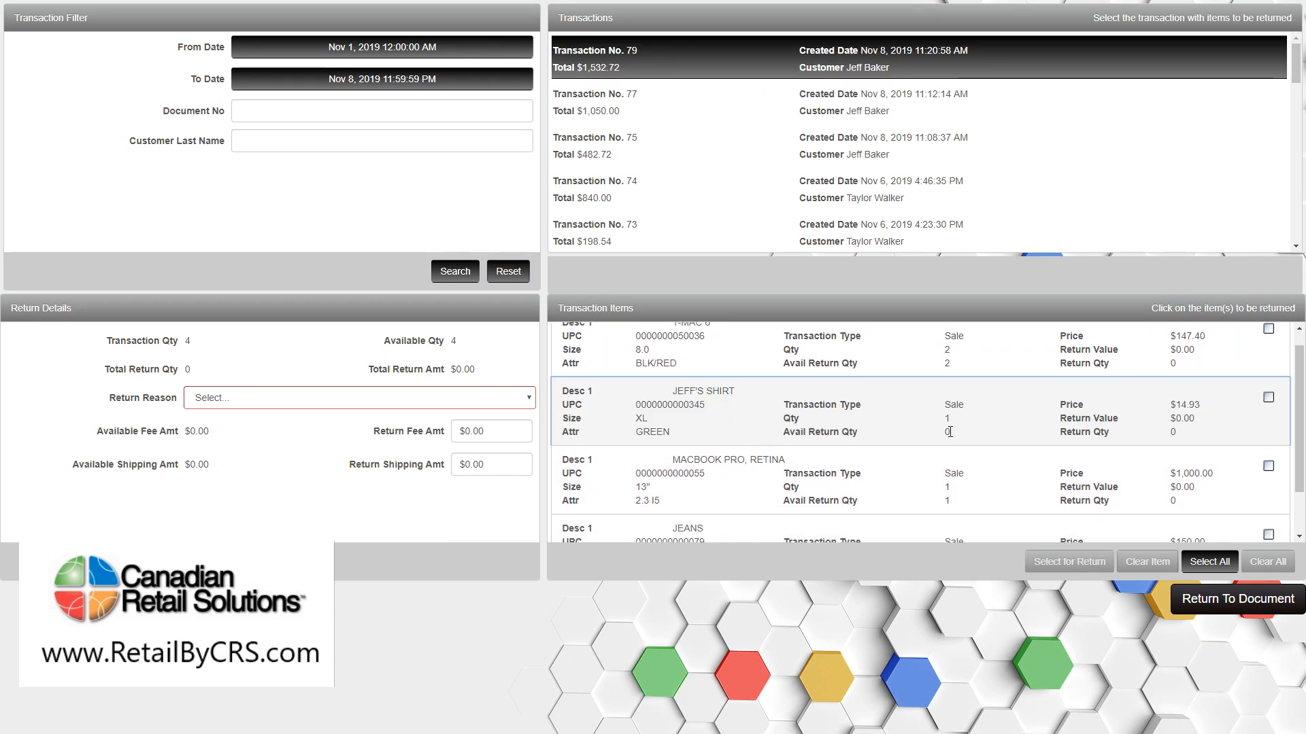
left_click(1026, 405)
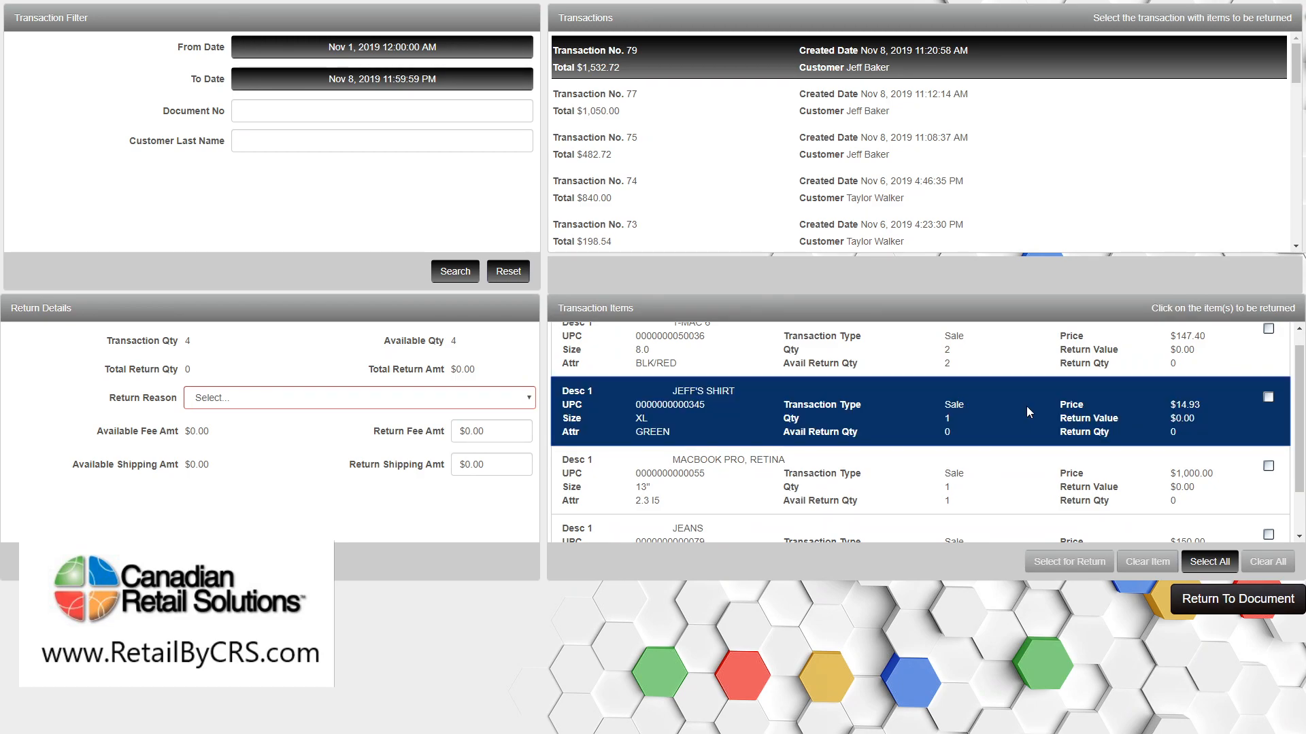
left_click(1217, 598)
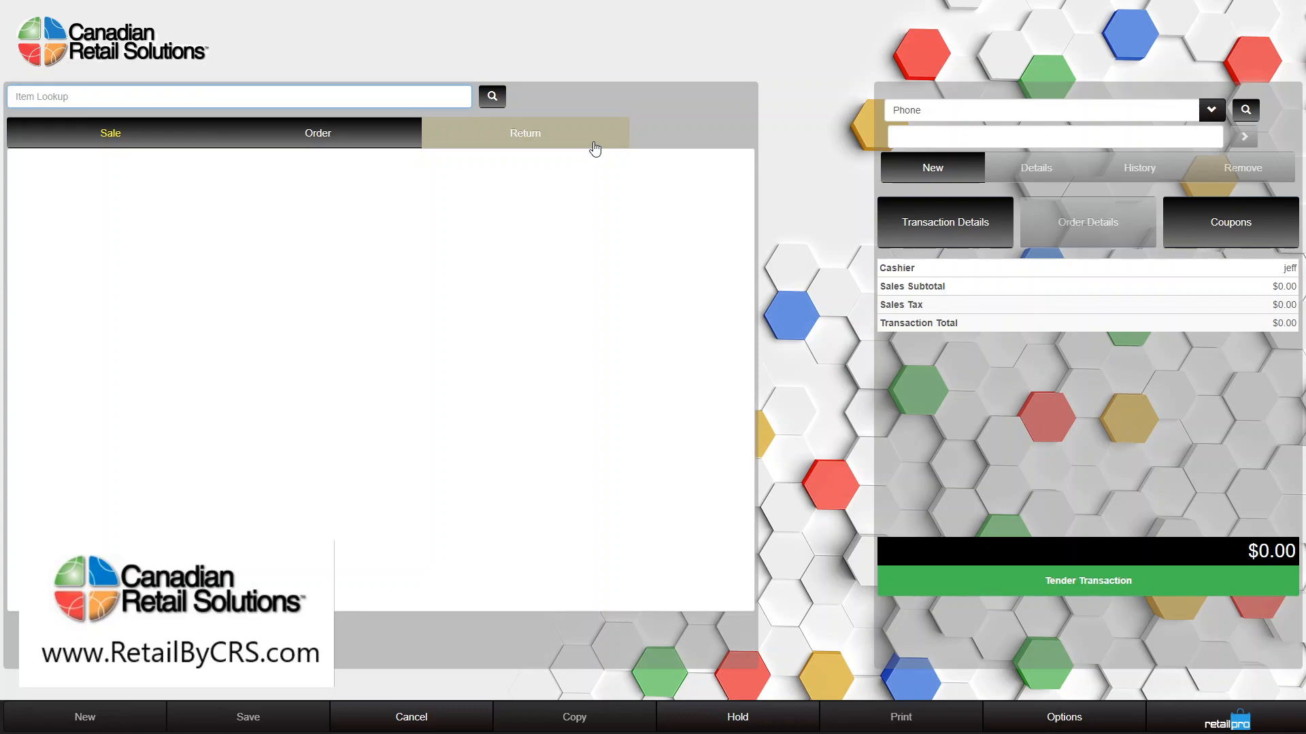
left_click(777, 128)
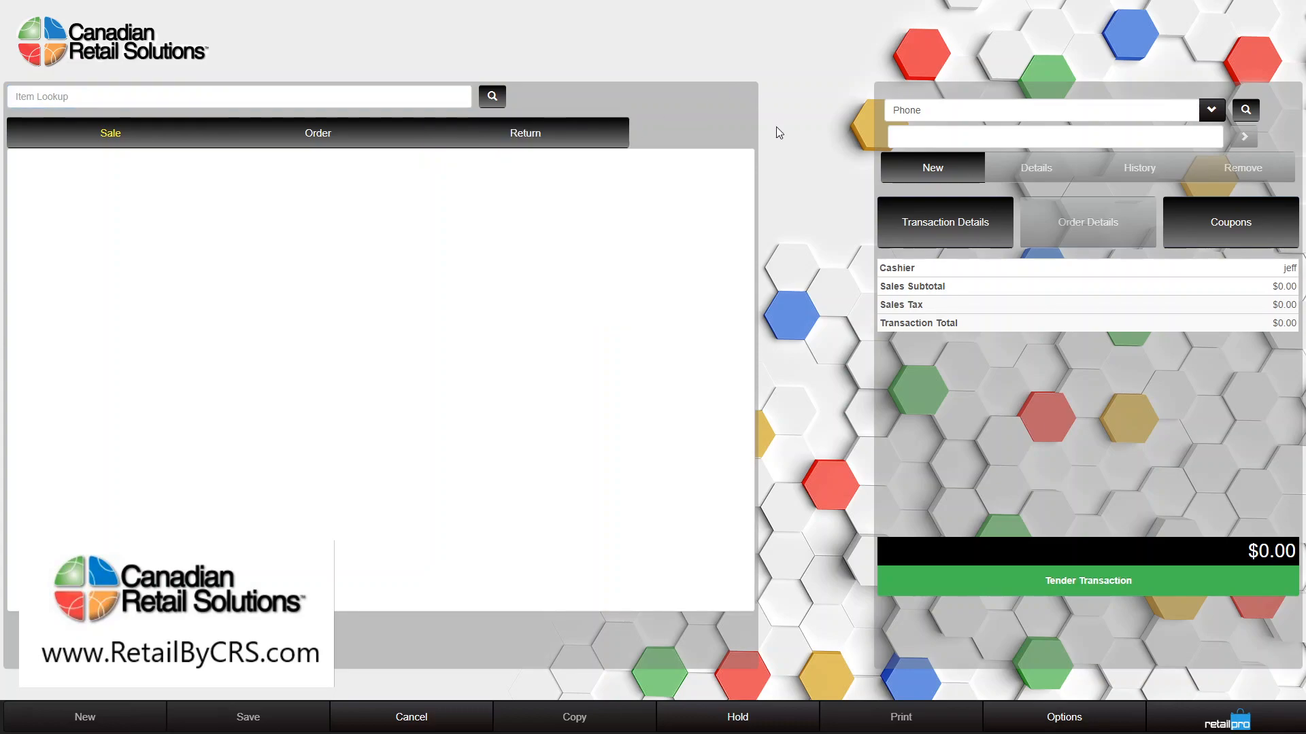